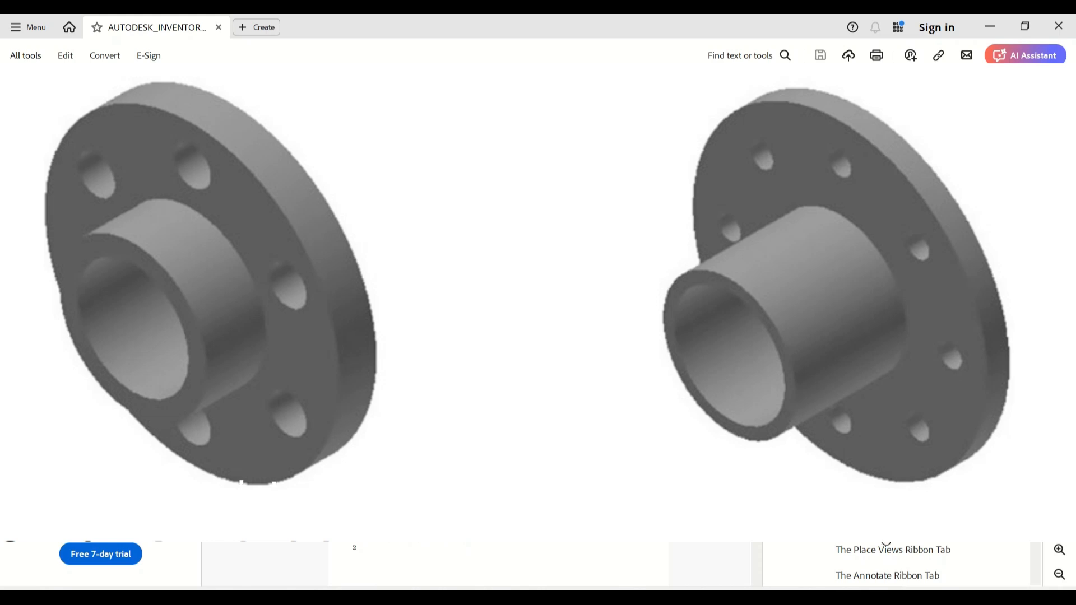
click(912, 597)
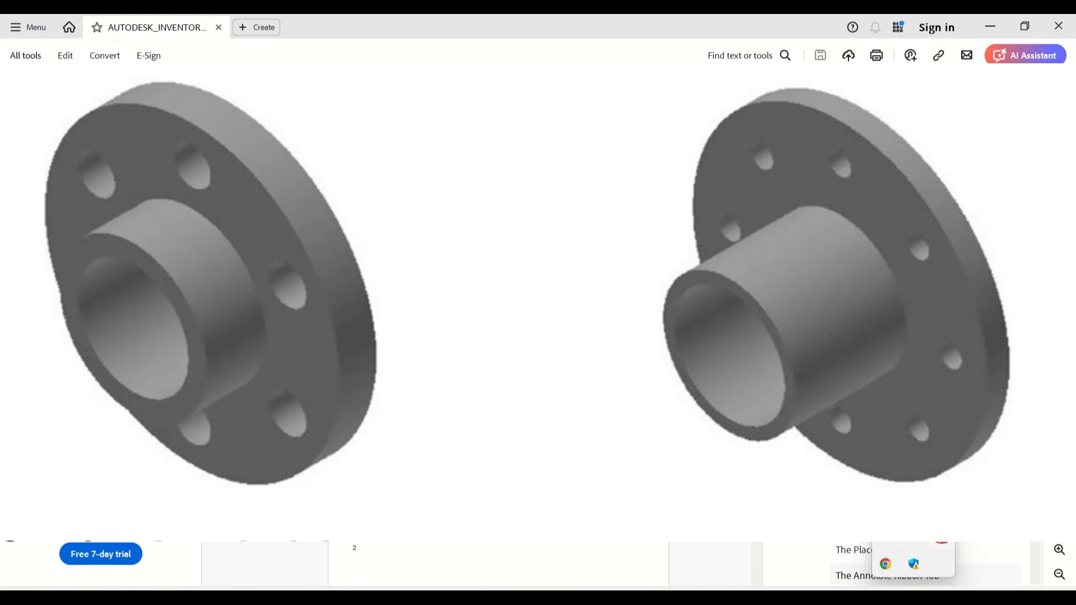
right_click(943, 542)
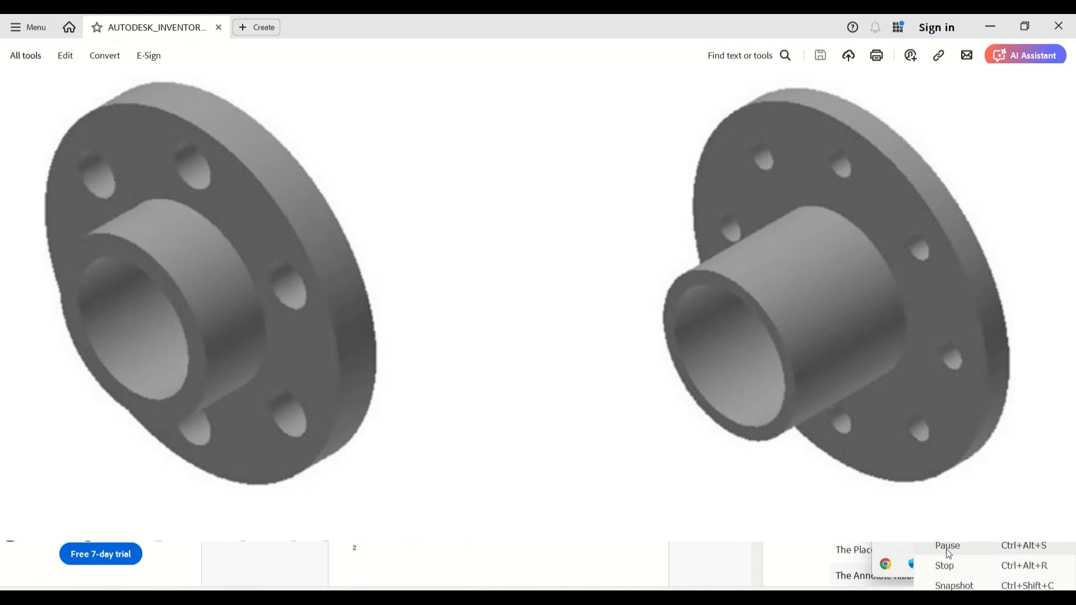
click(949, 548)
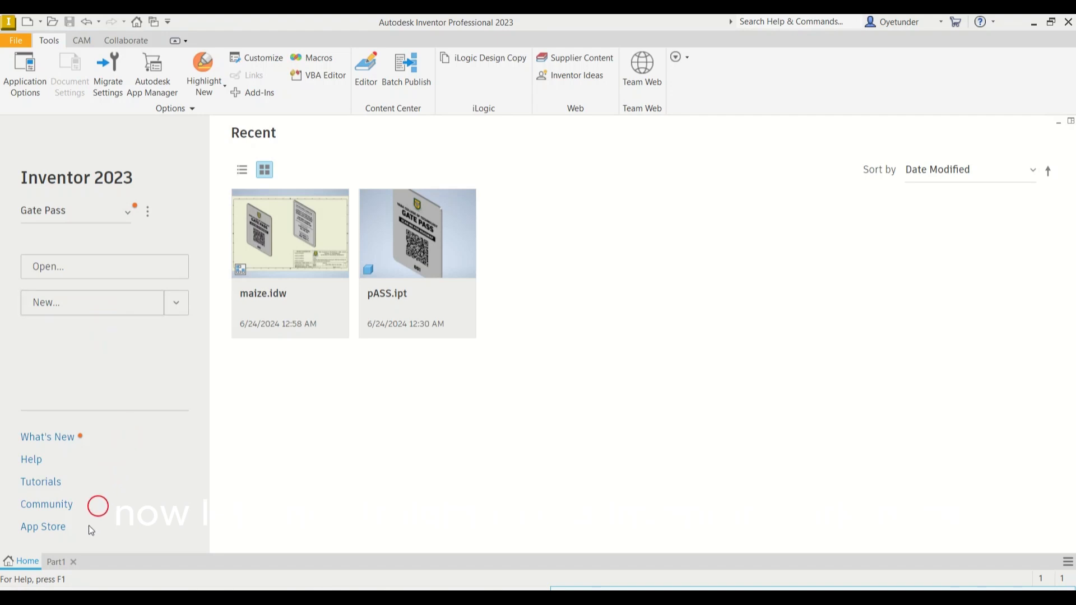
Switch to the open Part1 document and examine the additional Modify commands, the command search and the freeform shape options.
click(56, 563)
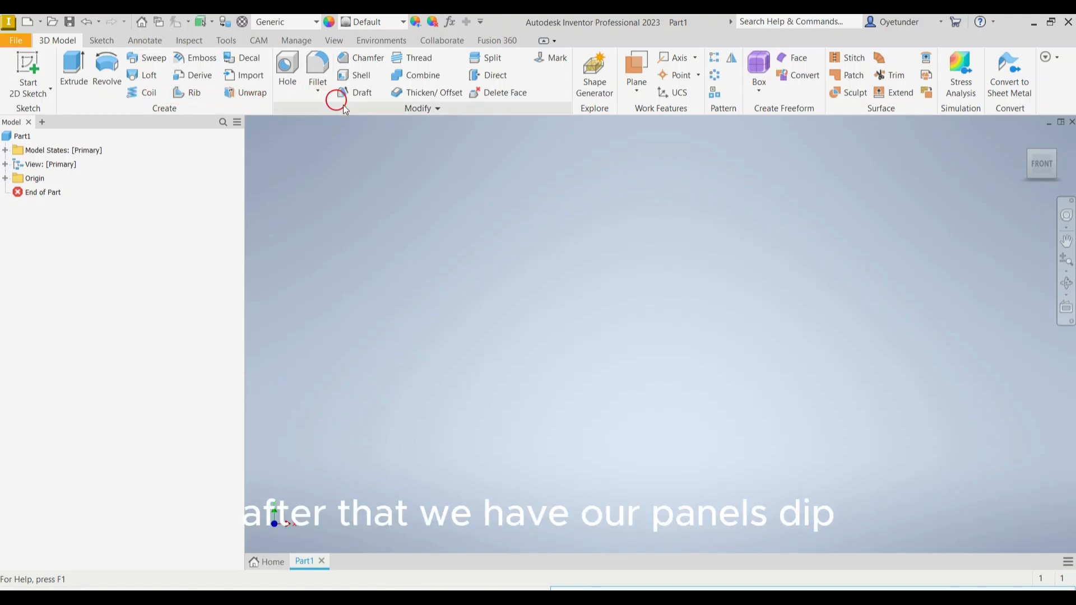
click(426, 111)
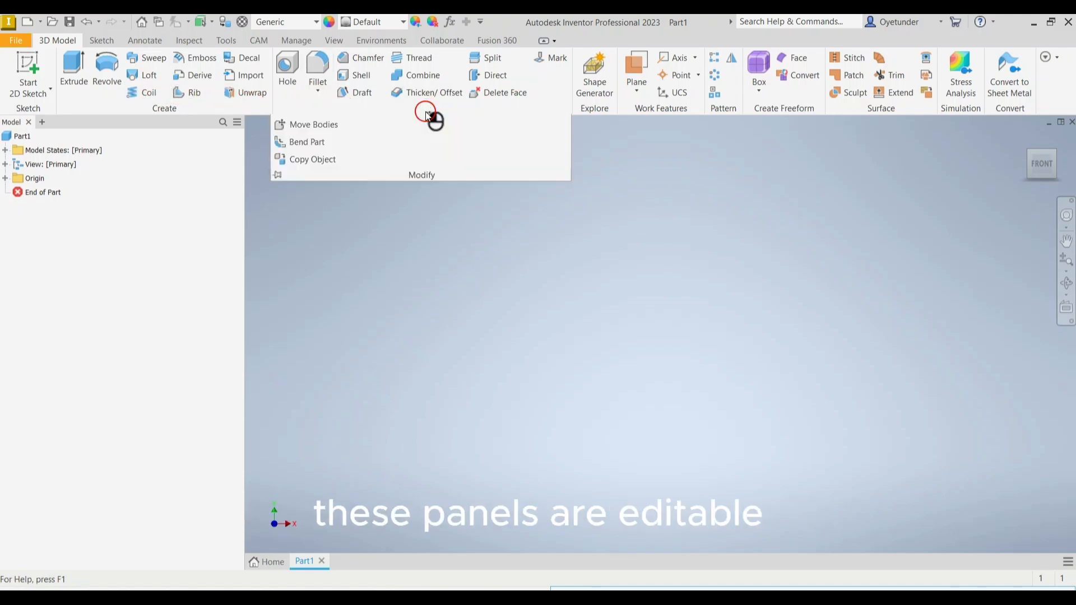
click(429, 175)
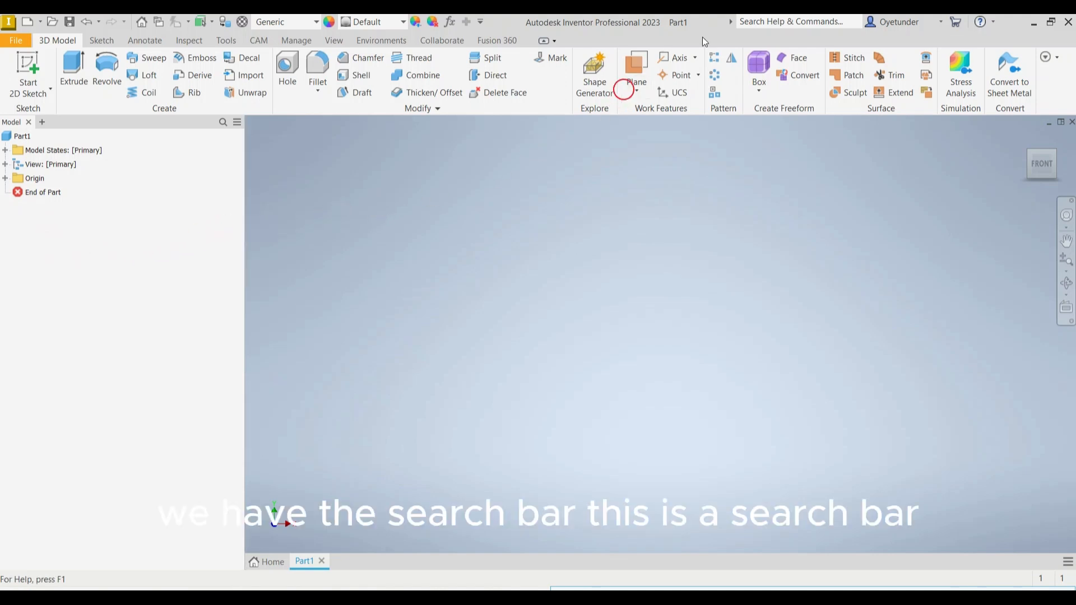
click(795, 24)
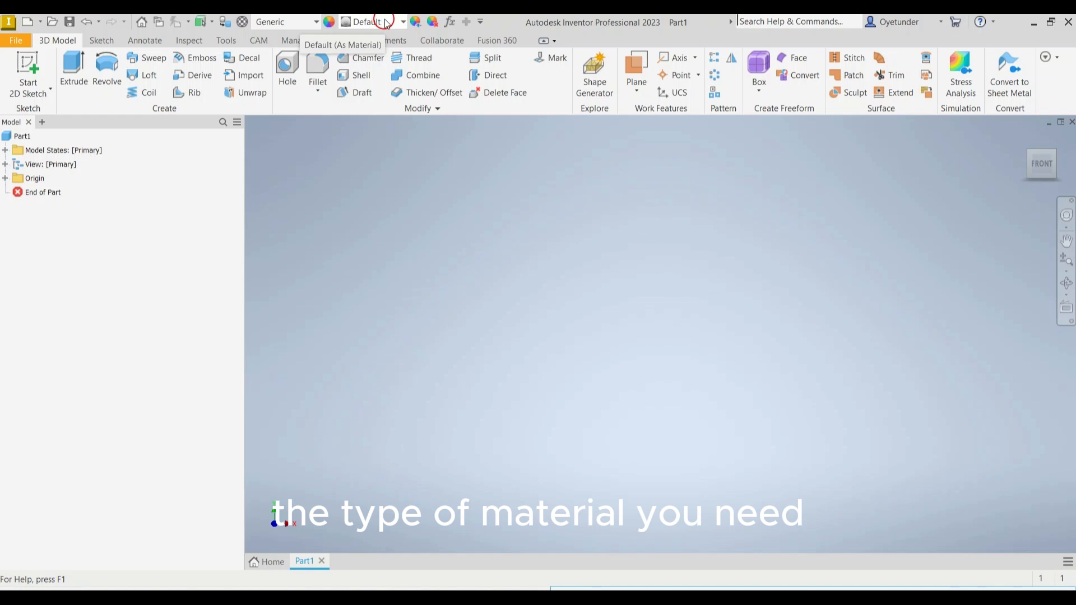
click(765, 98)
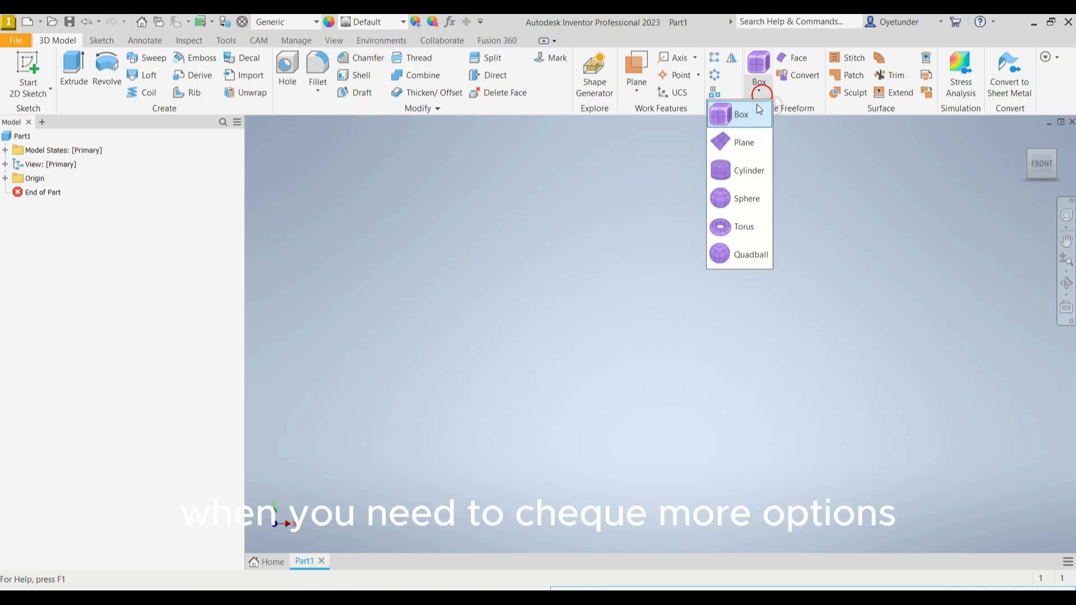
click(764, 101)
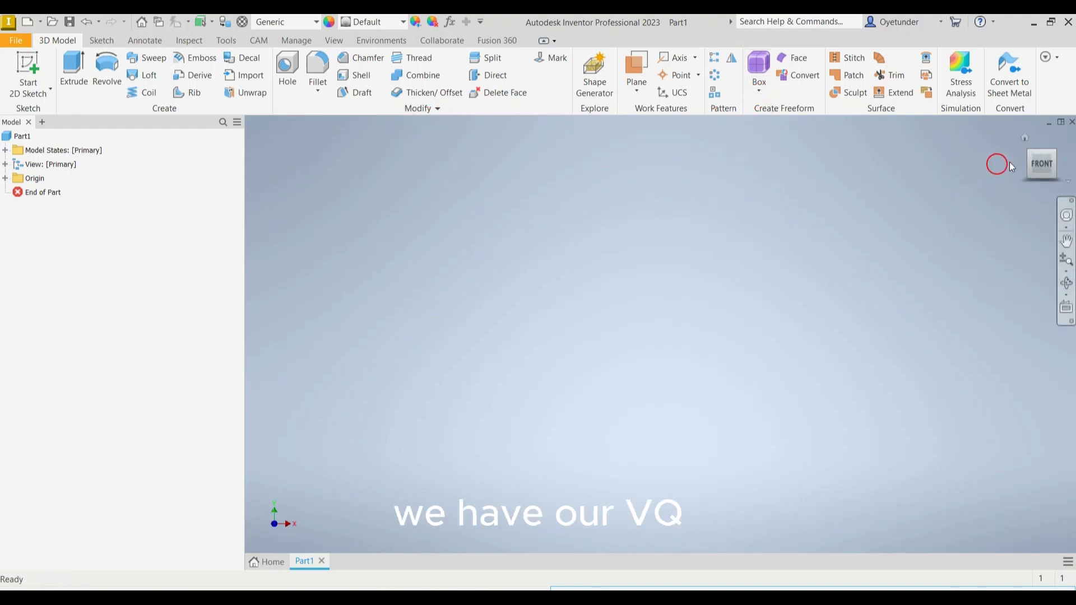
click(1031, 156)
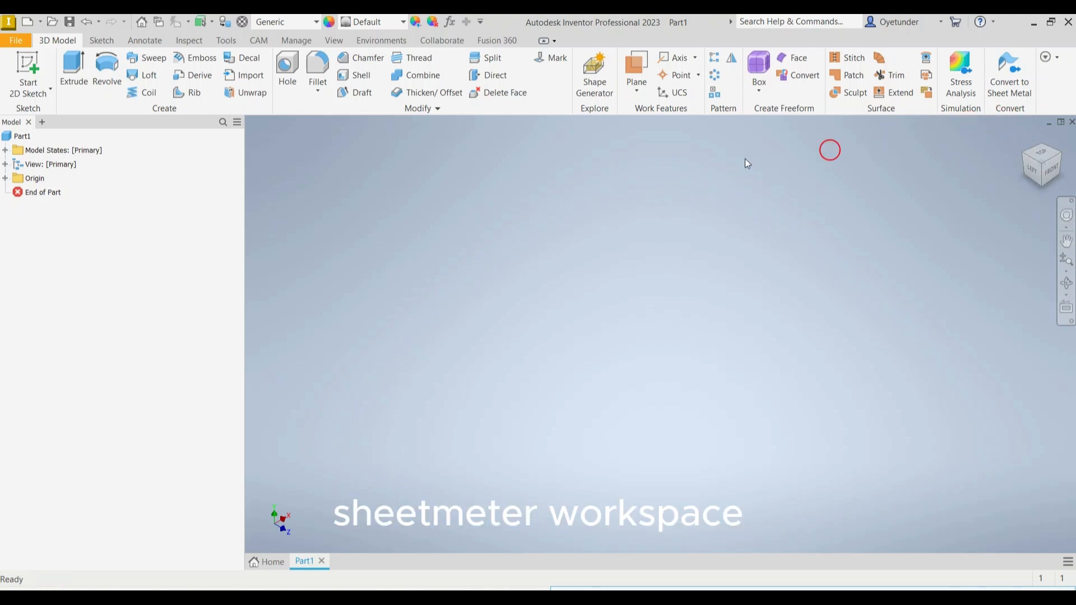
Examine the sketching, 3D modelling, annotation, inspection, document tool and management commands available for the part.
click(104, 44)
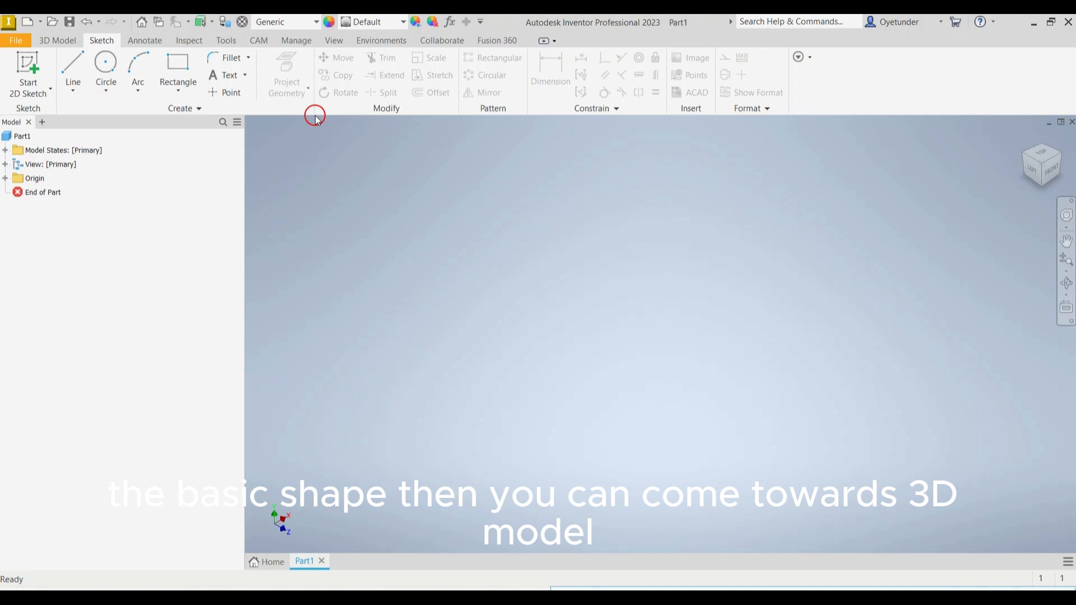
click(56, 41)
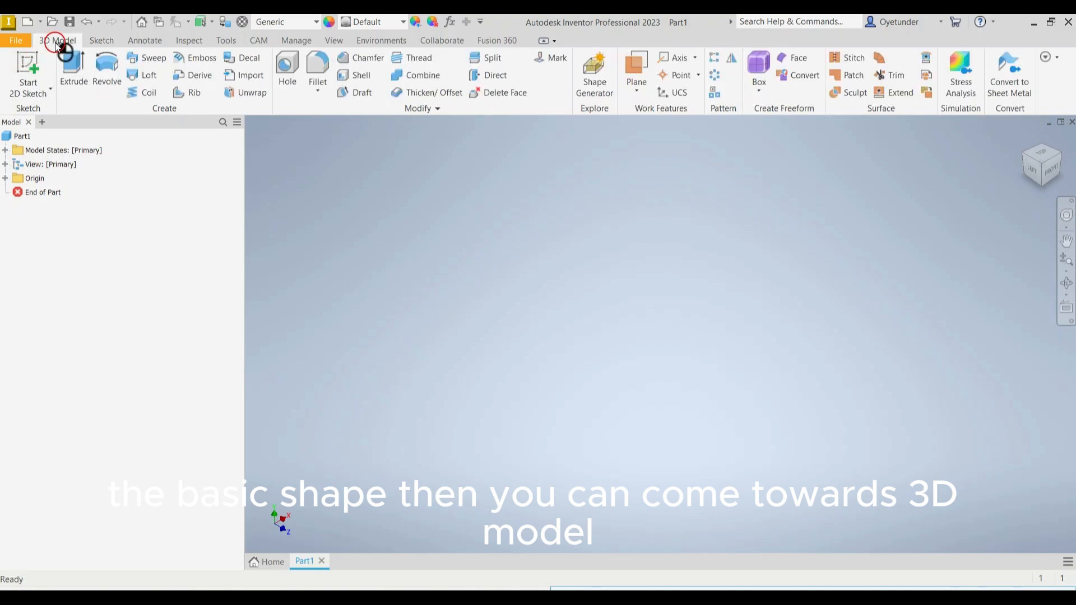
click(149, 41)
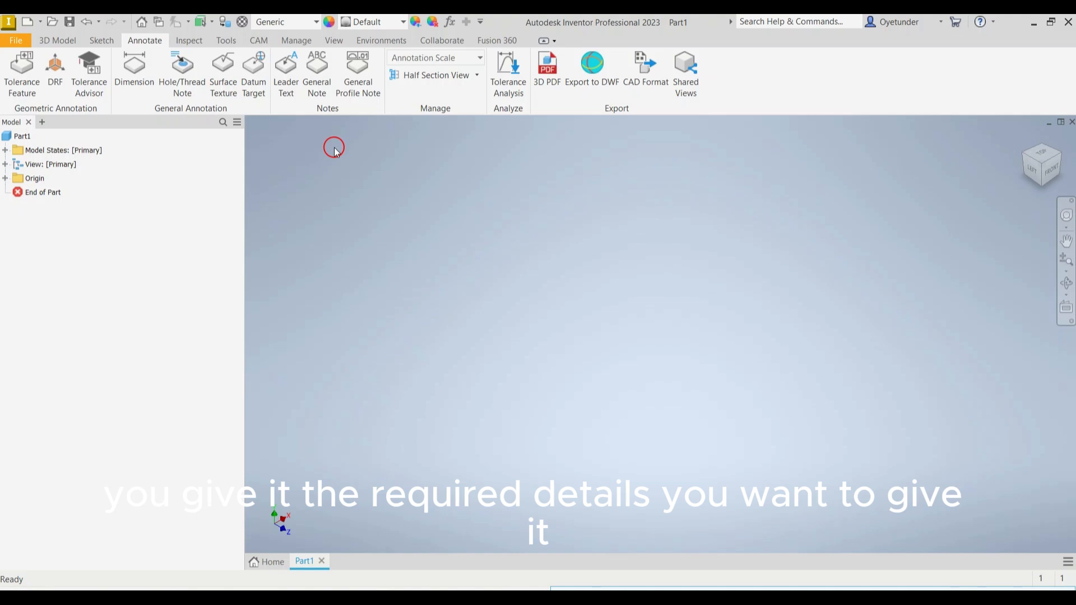
click(194, 40)
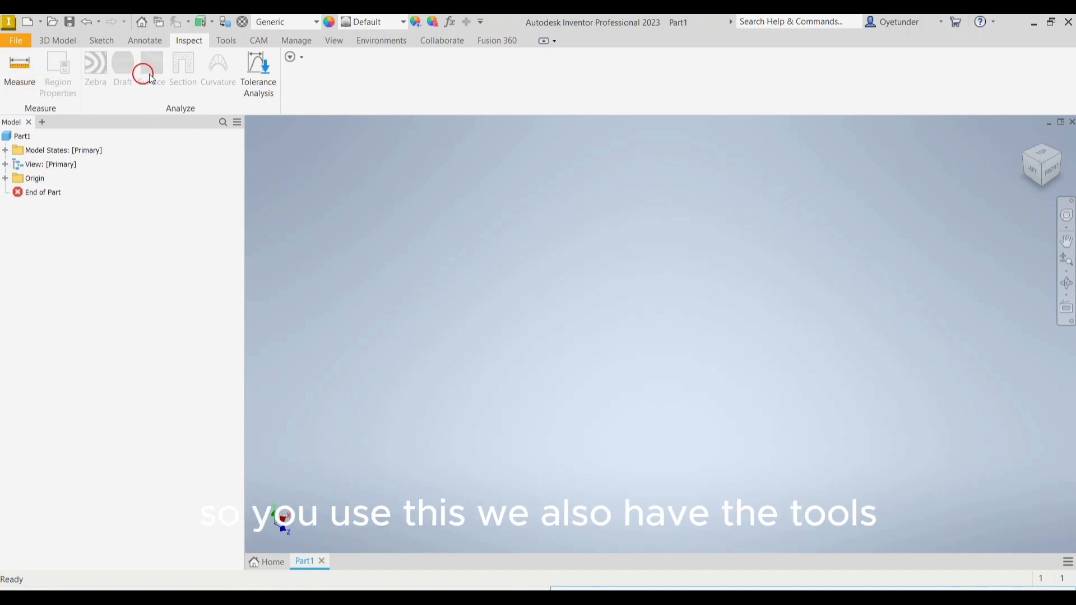
click(224, 41)
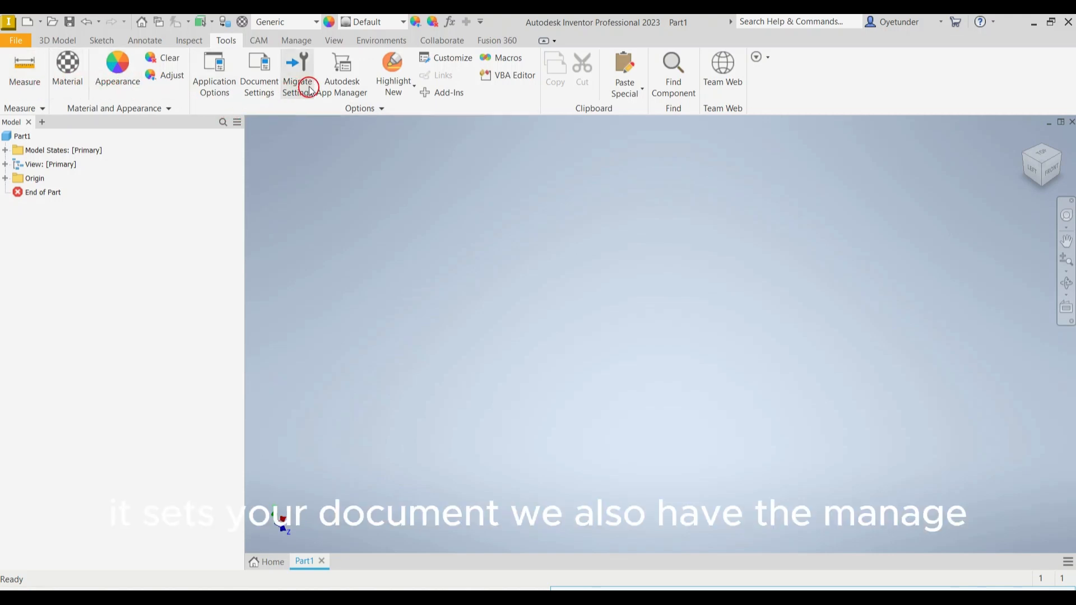
click(297, 42)
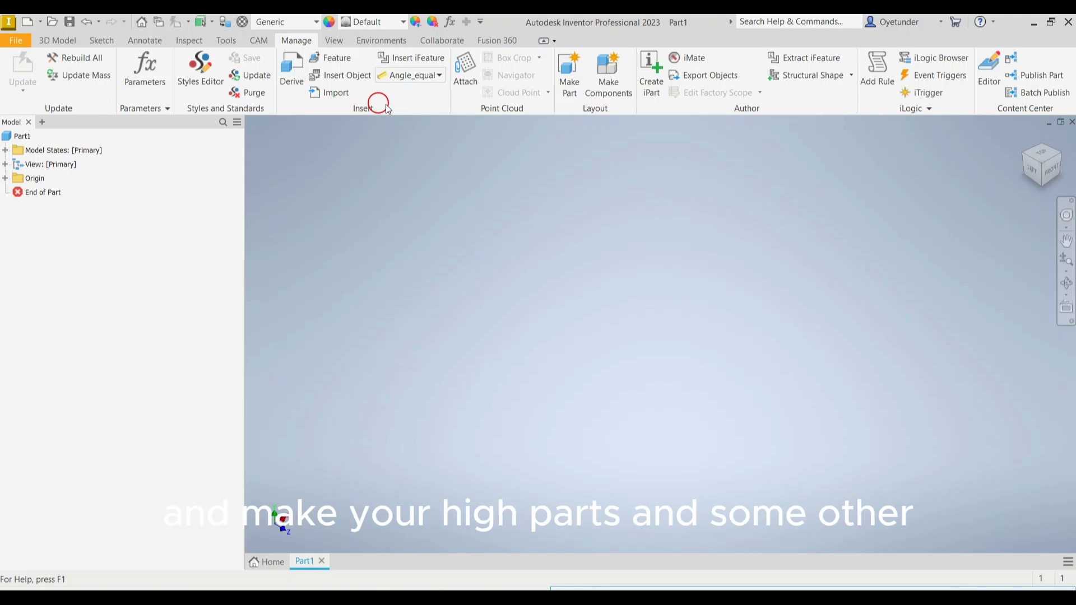
Examine the view display commands, including the available visual styles and the orthographic and perspective projection options.
click(335, 41)
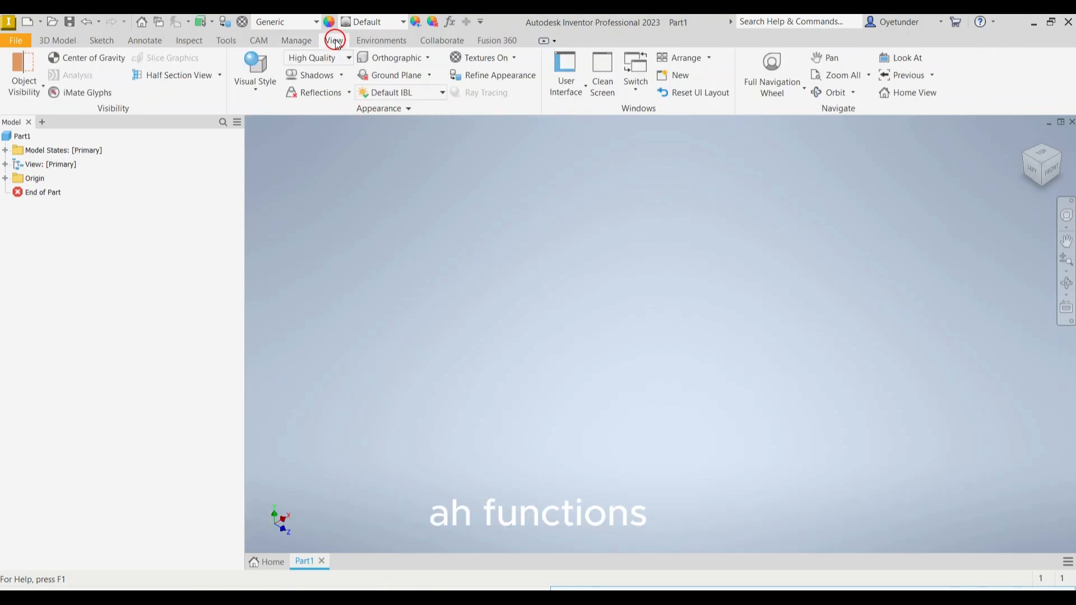
click(267, 96)
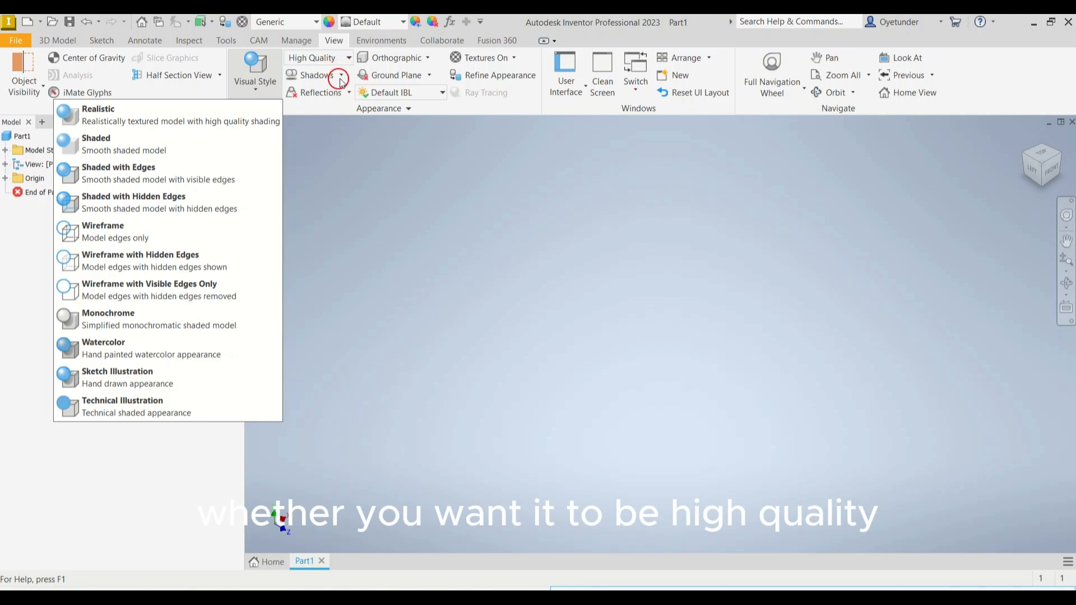
click(430, 58)
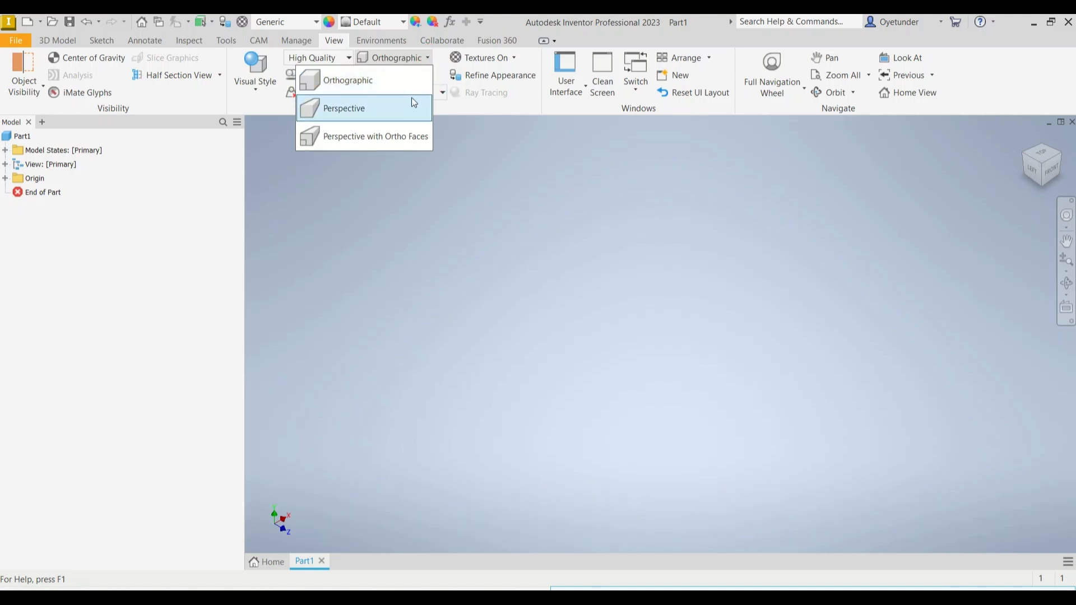
click(467, 137)
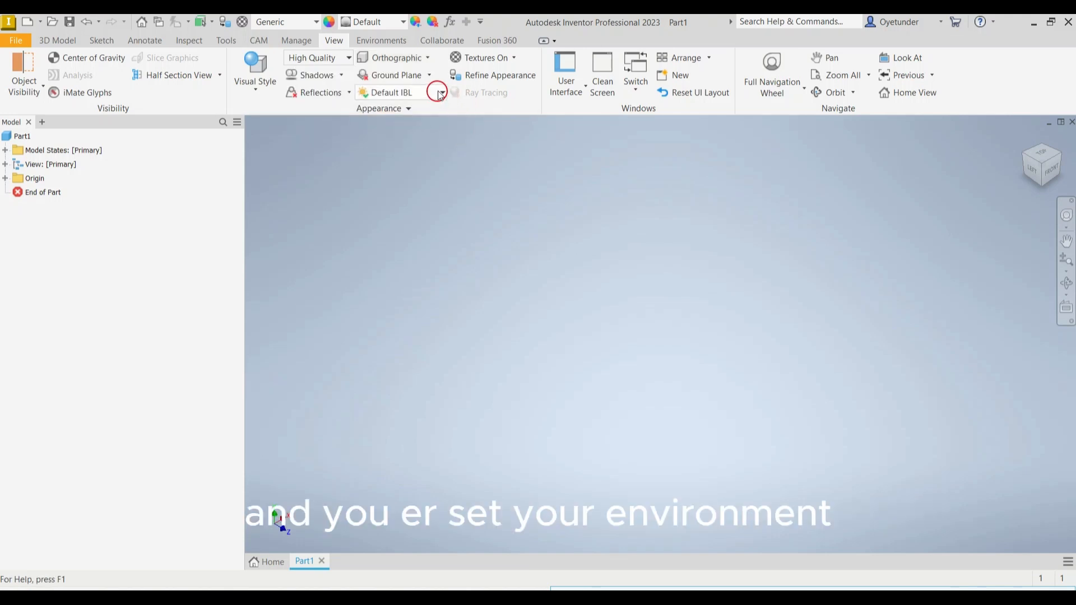
Examine the environment, collaboration and Fusion 360 commands available for the part.
click(399, 39)
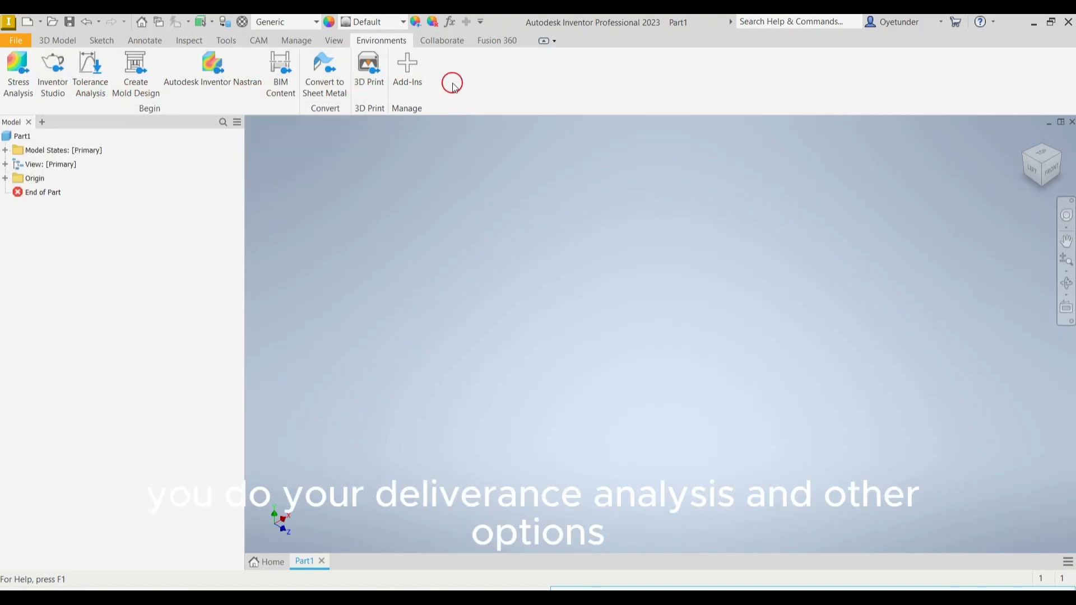
click(447, 44)
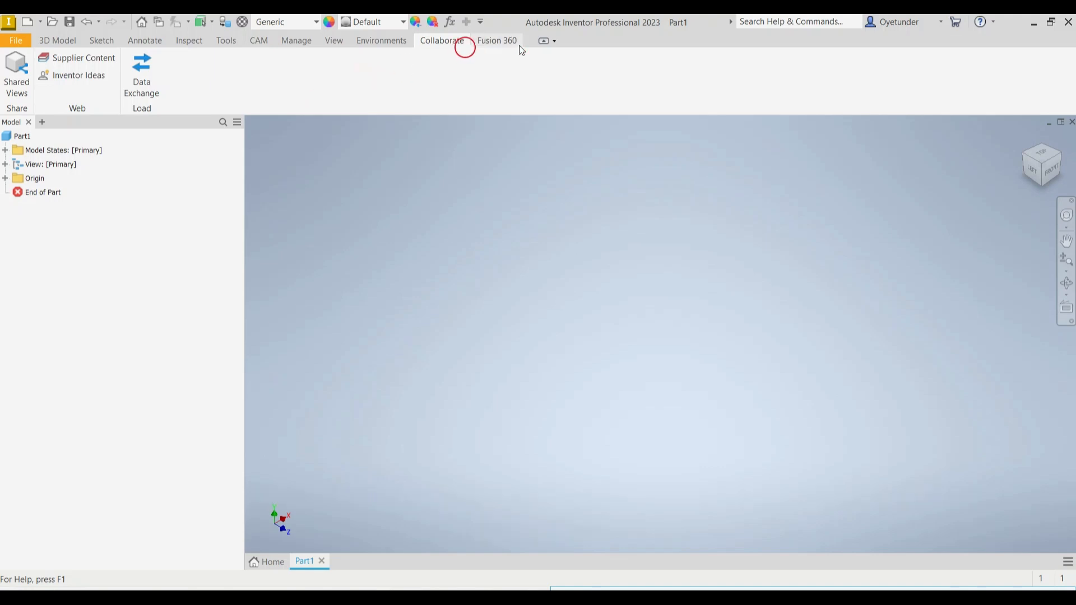
click(496, 43)
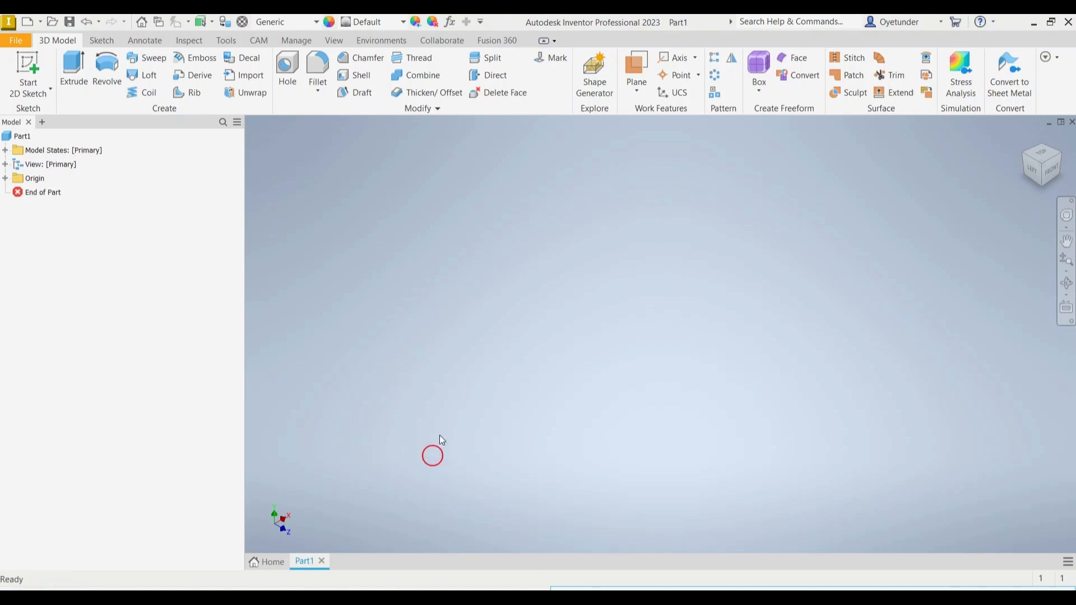
Review the file commands for New, Open, Save As, Export, Share and Manage, plus the quick access customization options.
click(21, 44)
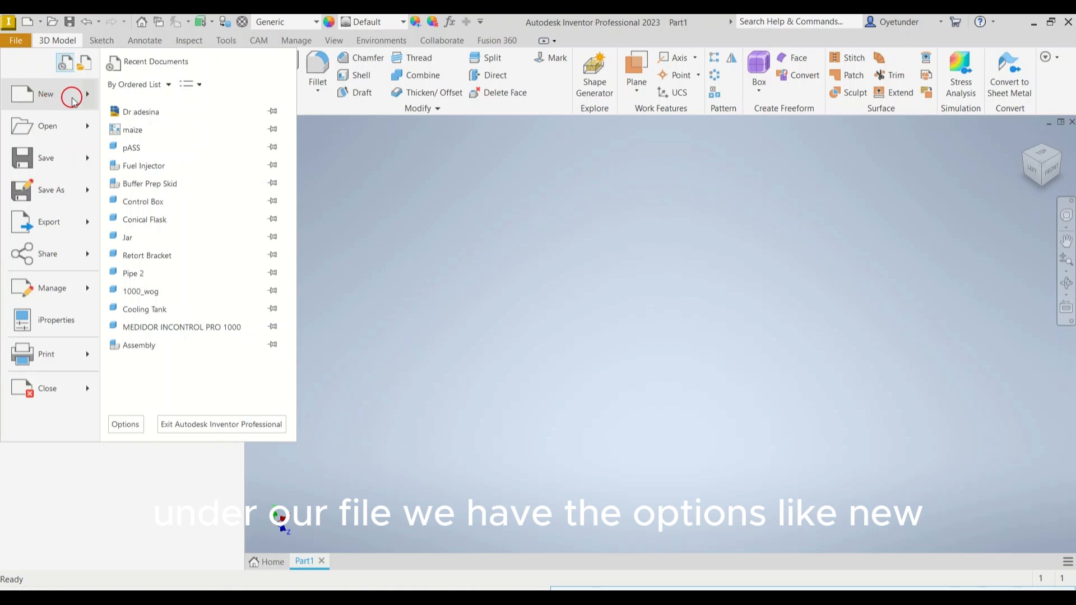
mouse_move(88, 97)
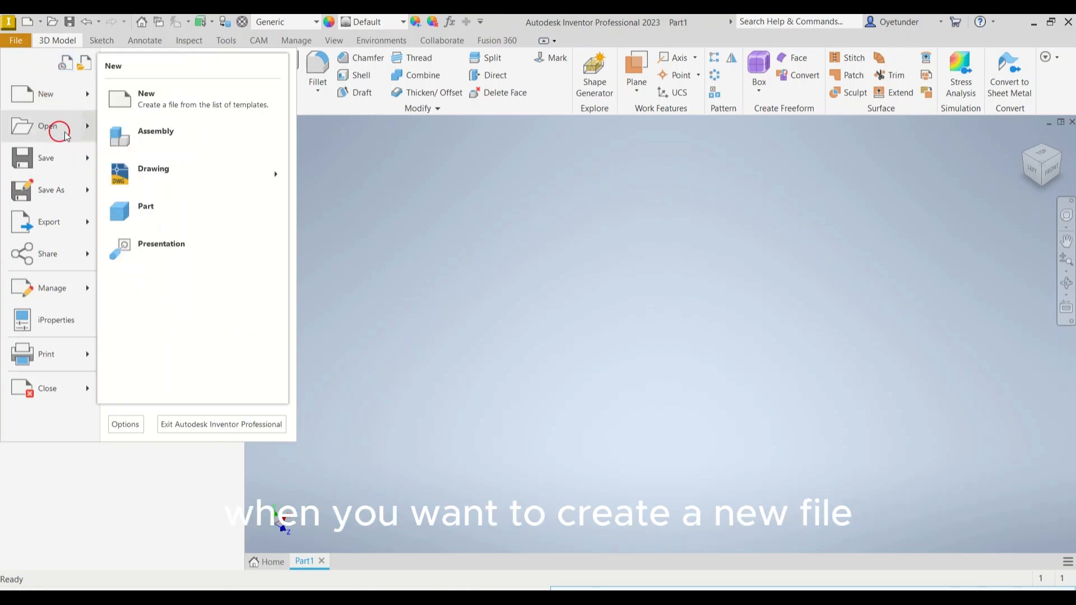
mouse_move(92, 127)
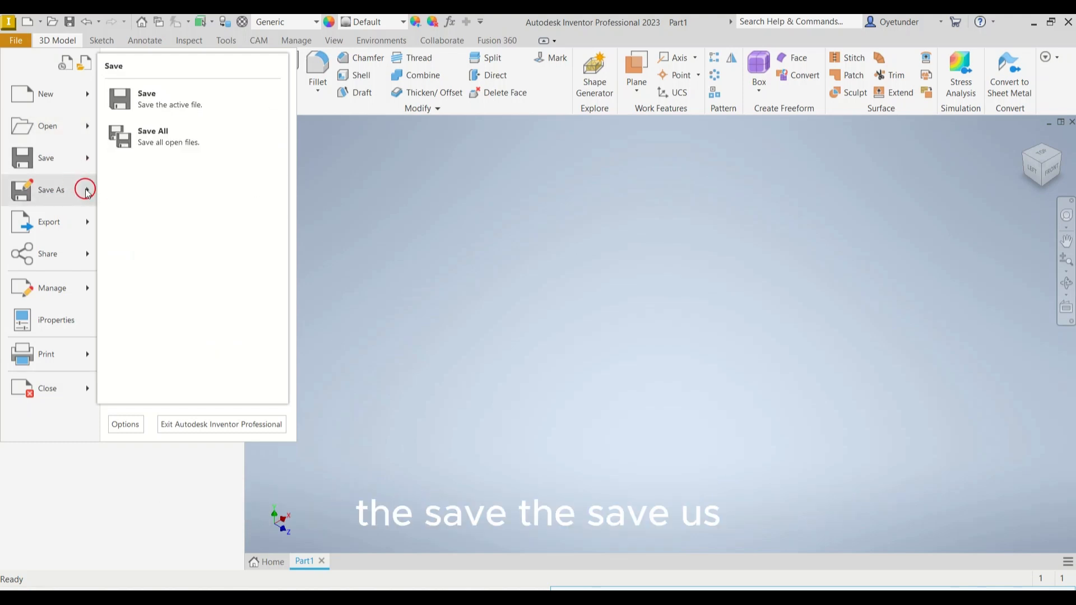
mouse_move(84, 190)
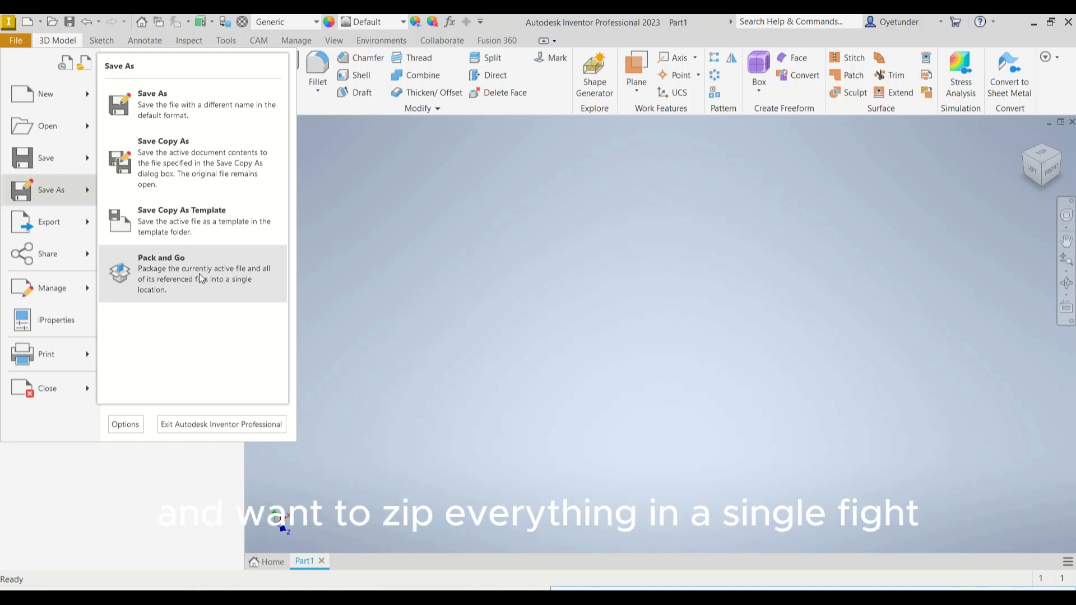
click(88, 228)
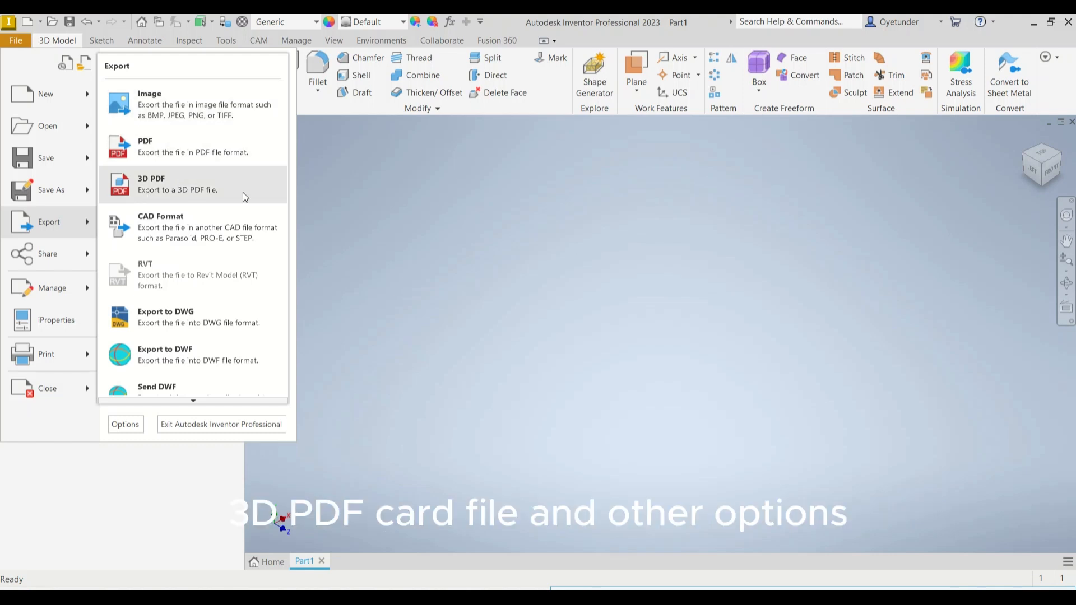
click(84, 261)
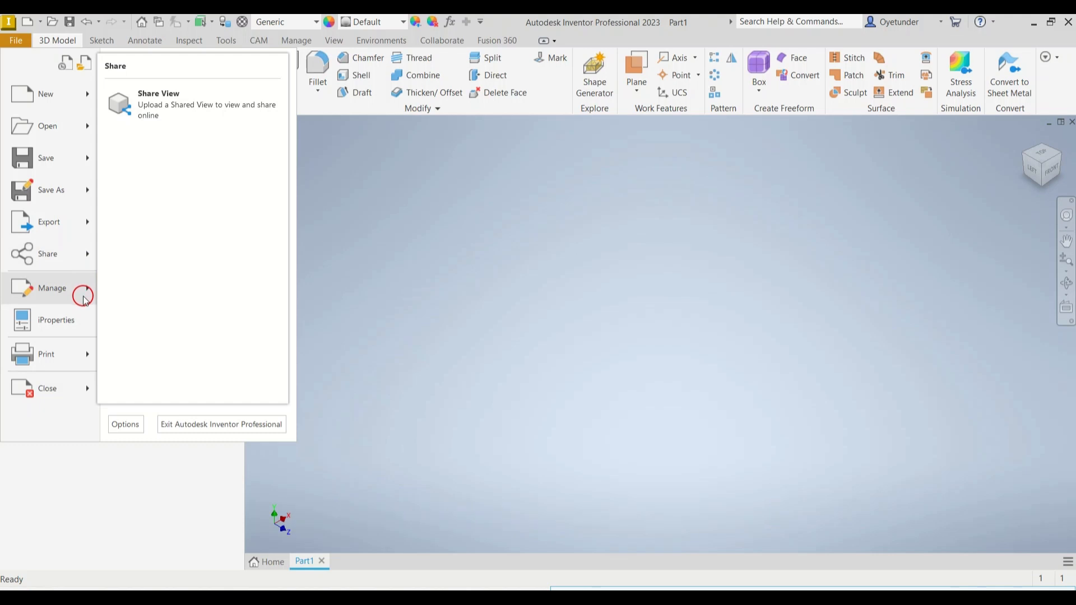
mouse_move(83, 296)
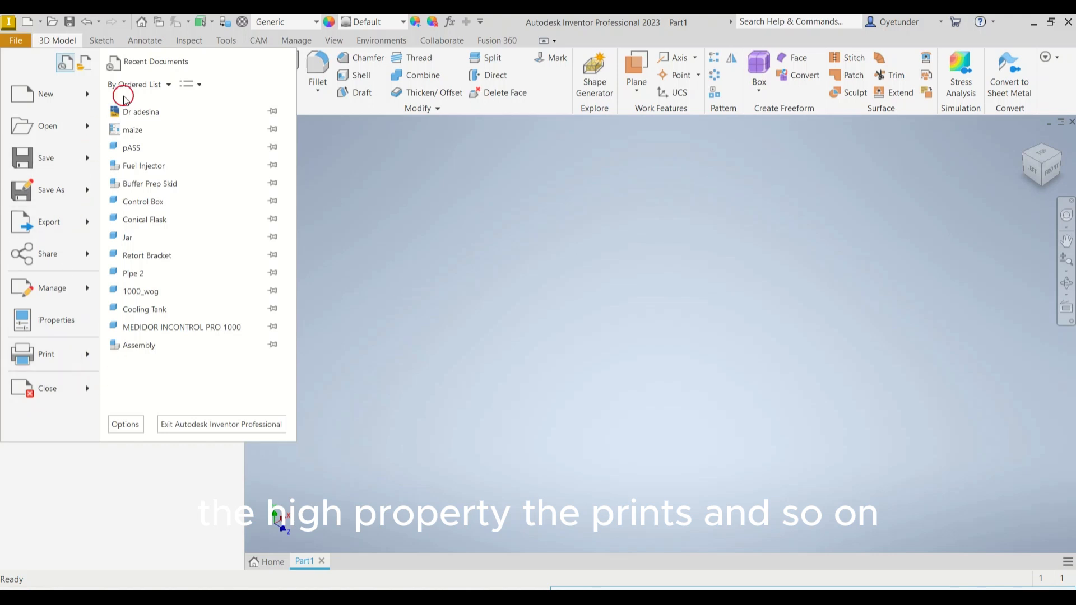
click(482, 24)
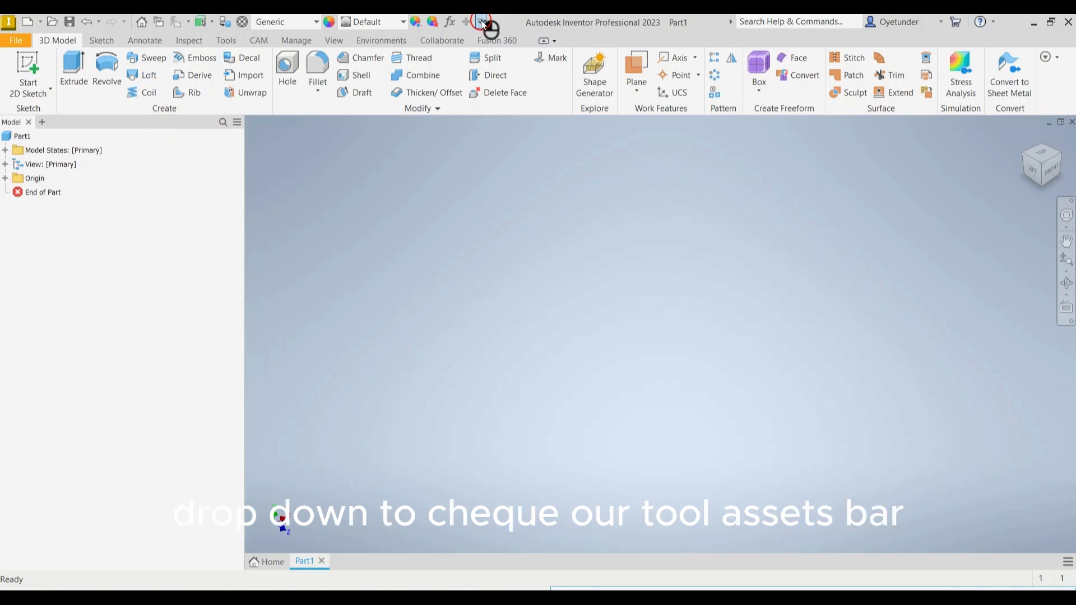
click(482, 24)
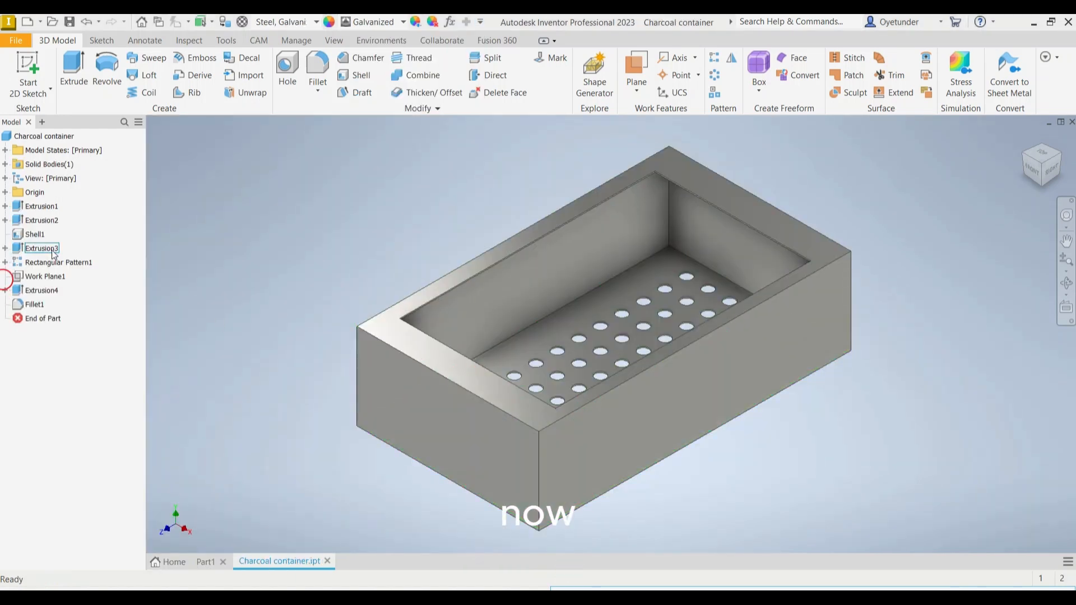
Review the Charcoal container's feature history and narrow the model browser to enlarge the graphics area.
click(68, 222)
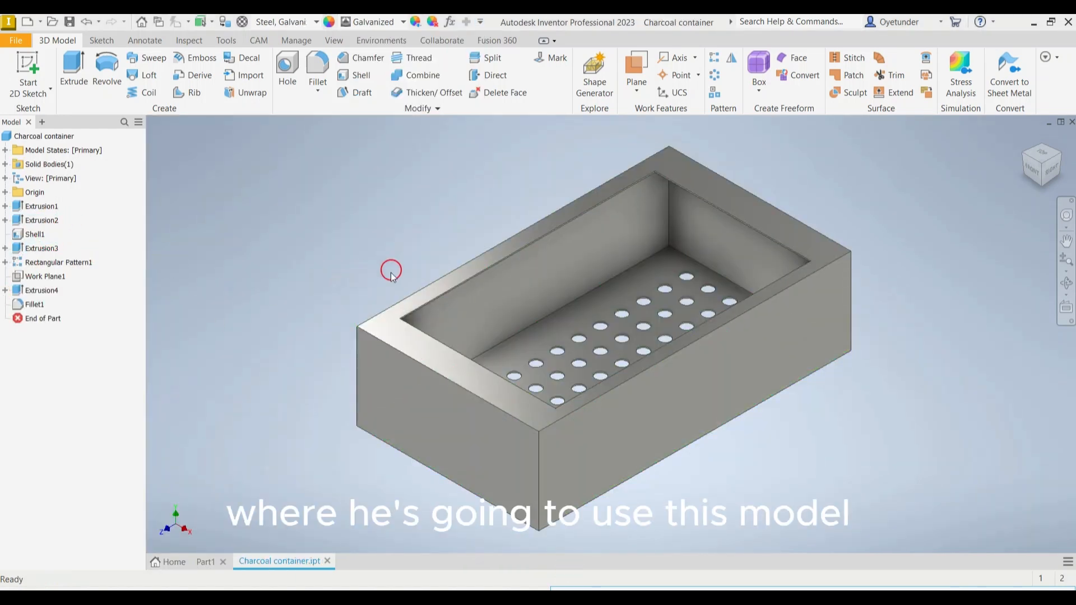
click(46, 150)
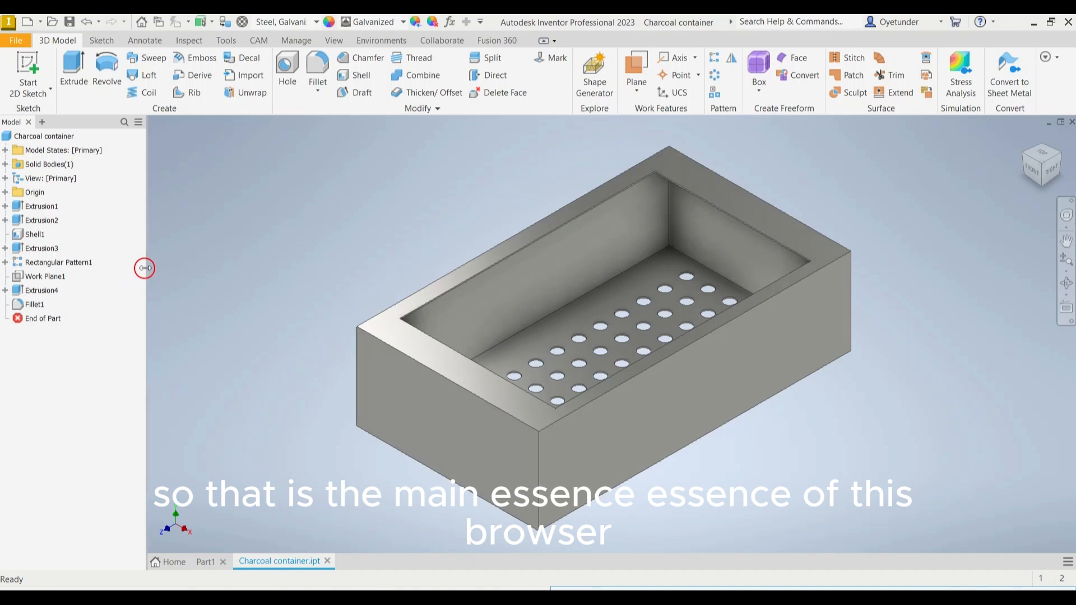
drag(147, 267, 126, 266)
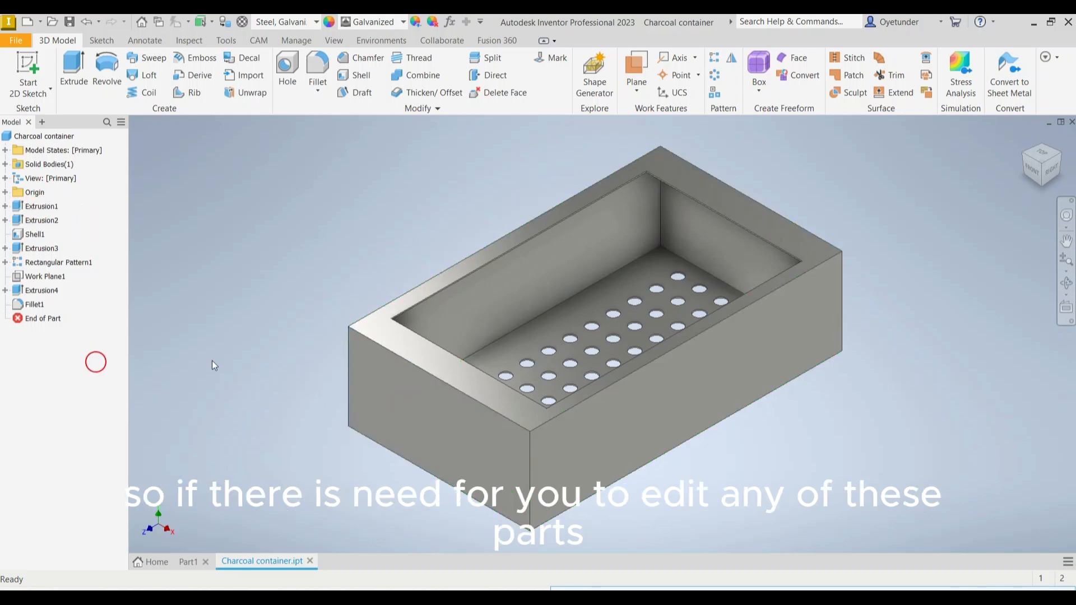
Select Extrusion1 in the feature history, close the model browser and restore it from the list of available browser panels.
click(34, 207)
click(44, 207)
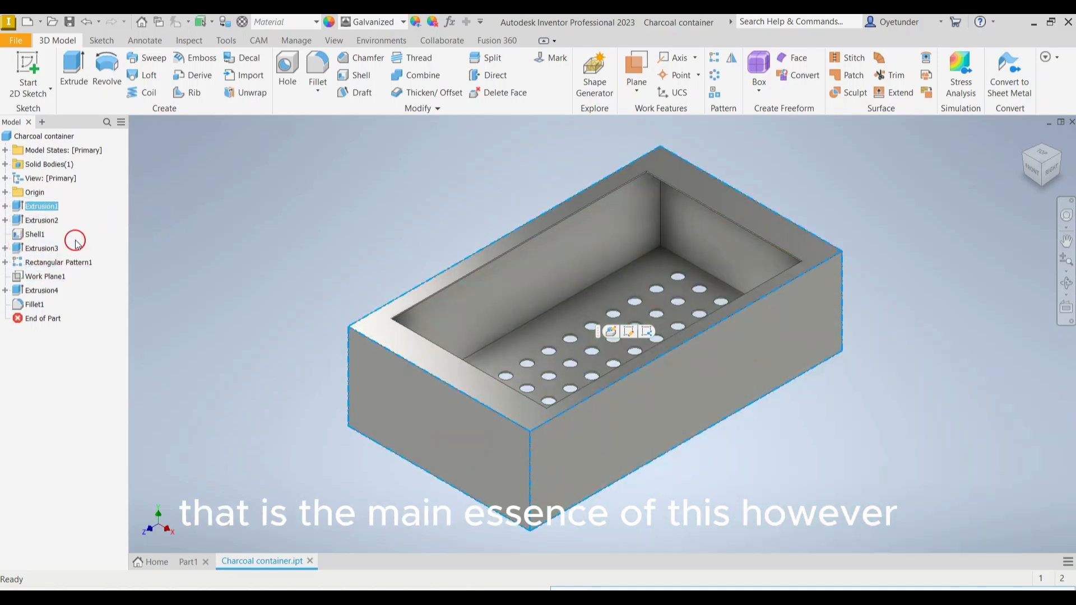
click(28, 122)
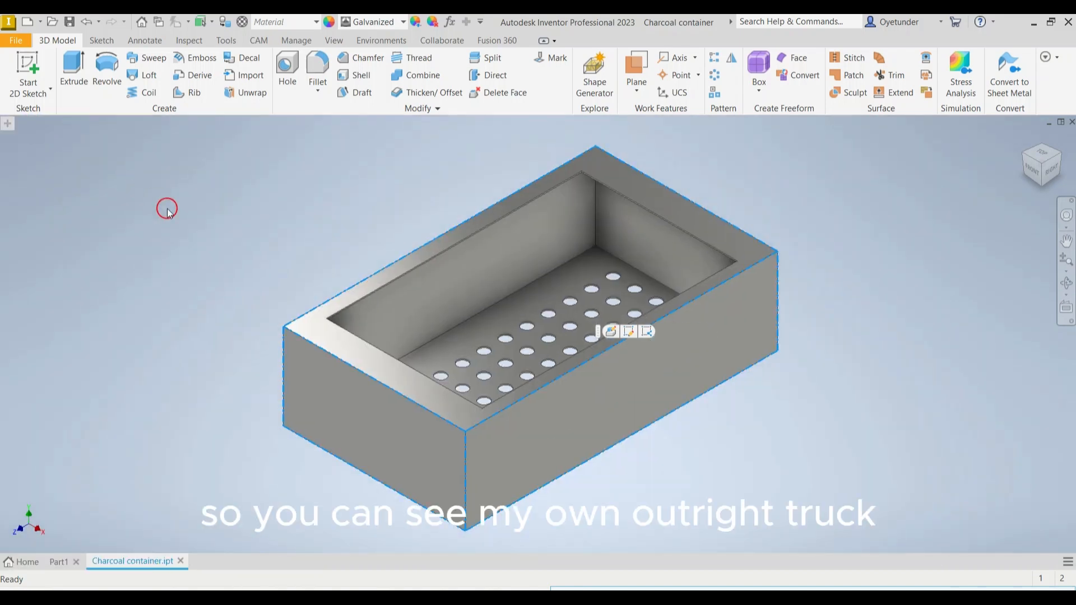
click(6, 123)
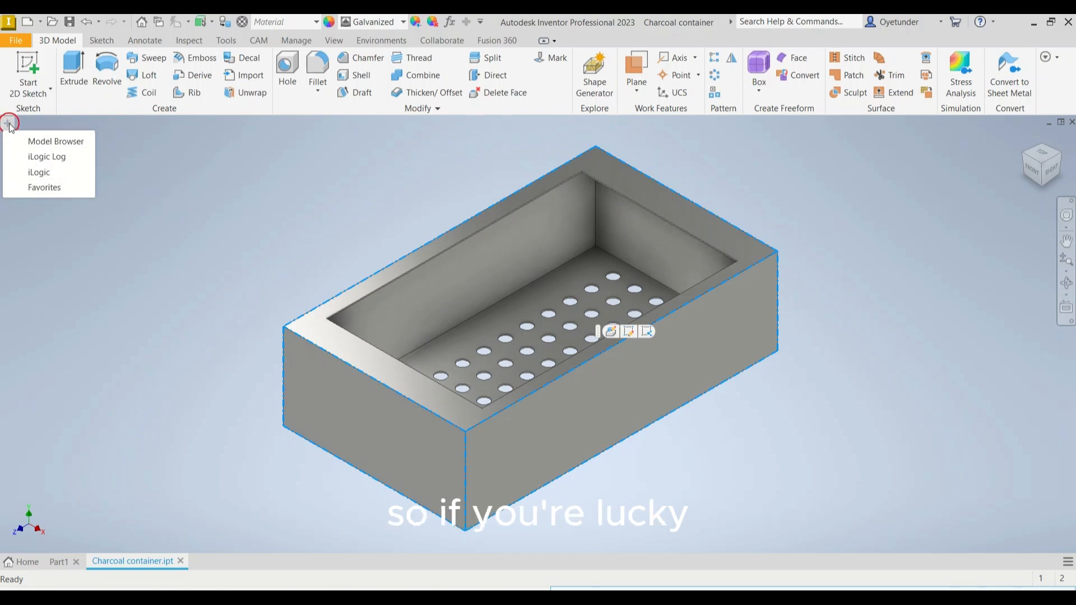
click(40, 141)
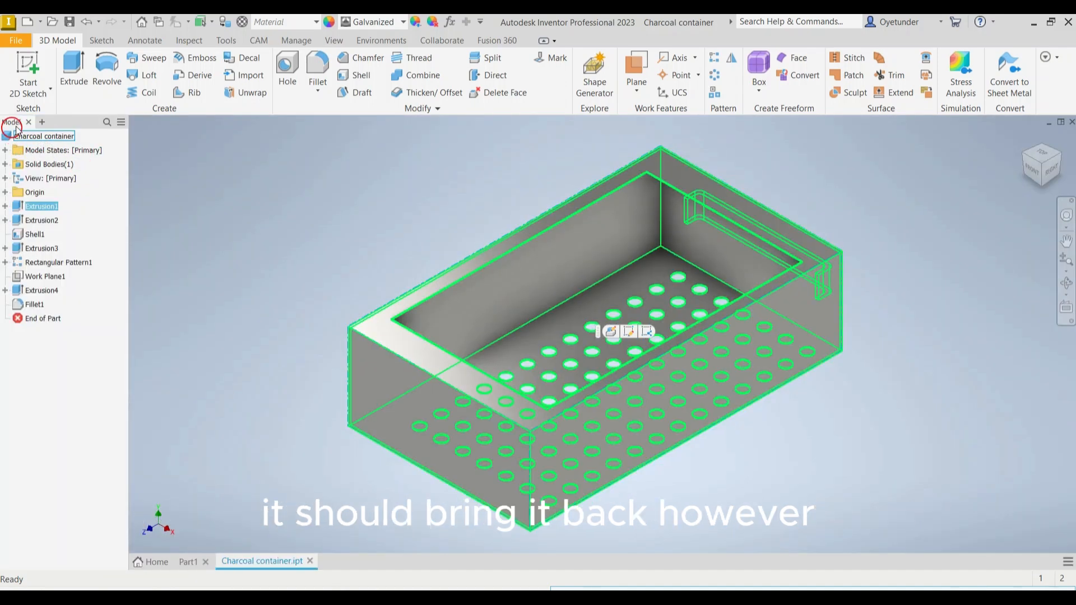
Close the model browser again and turn it back on through the user interface display settings.
click(28, 122)
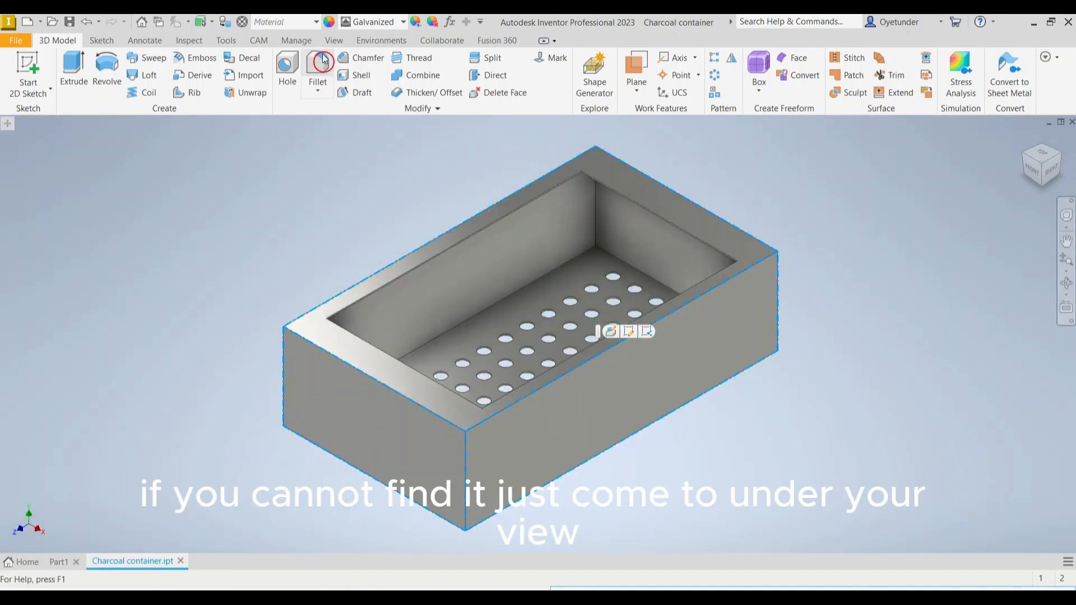
click(333, 40)
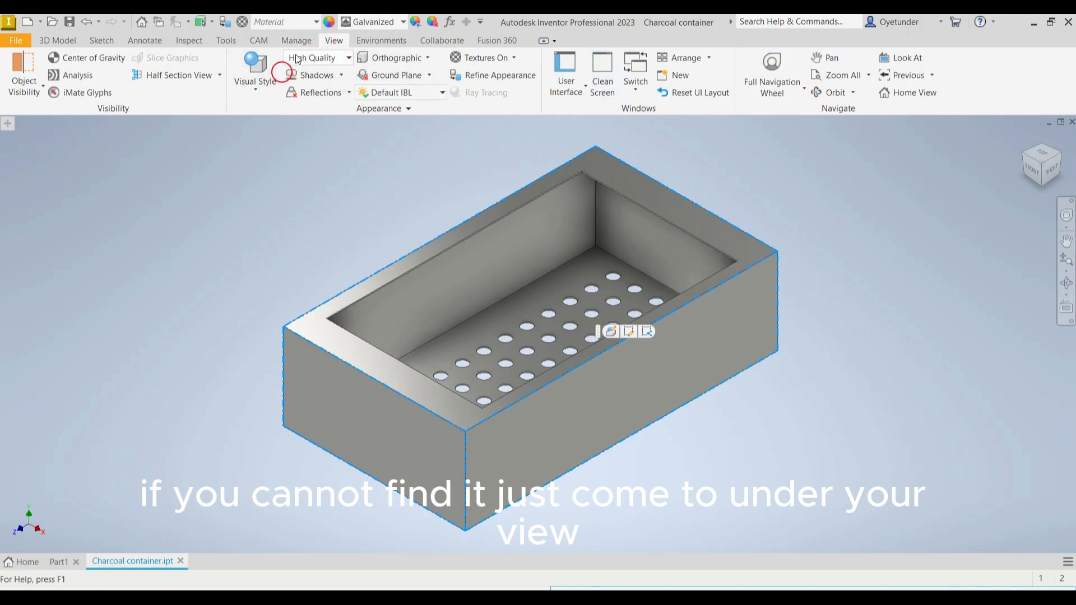
click(585, 89)
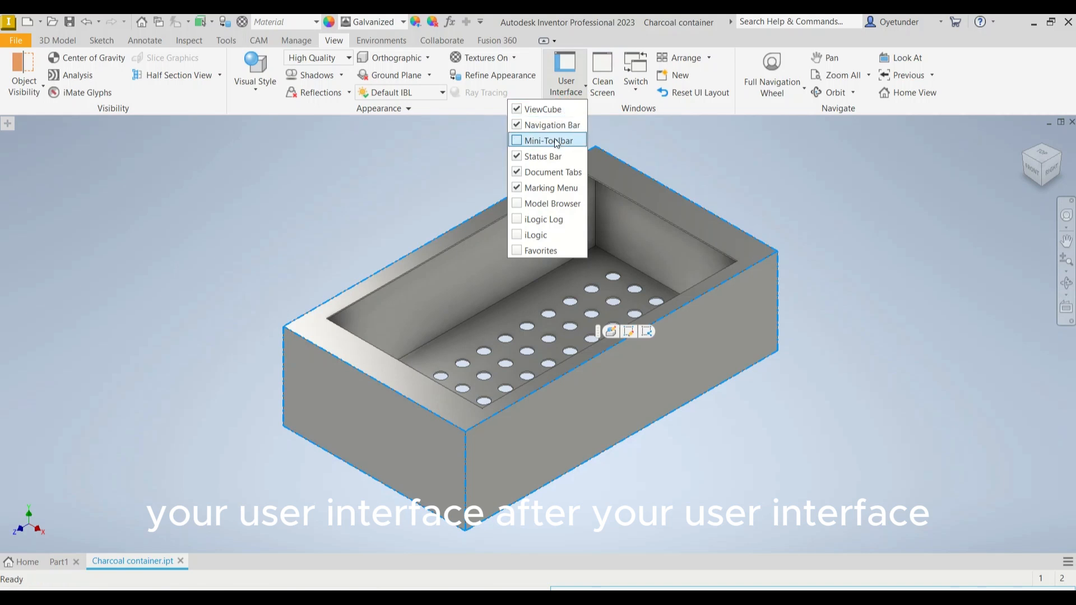
click(516, 204)
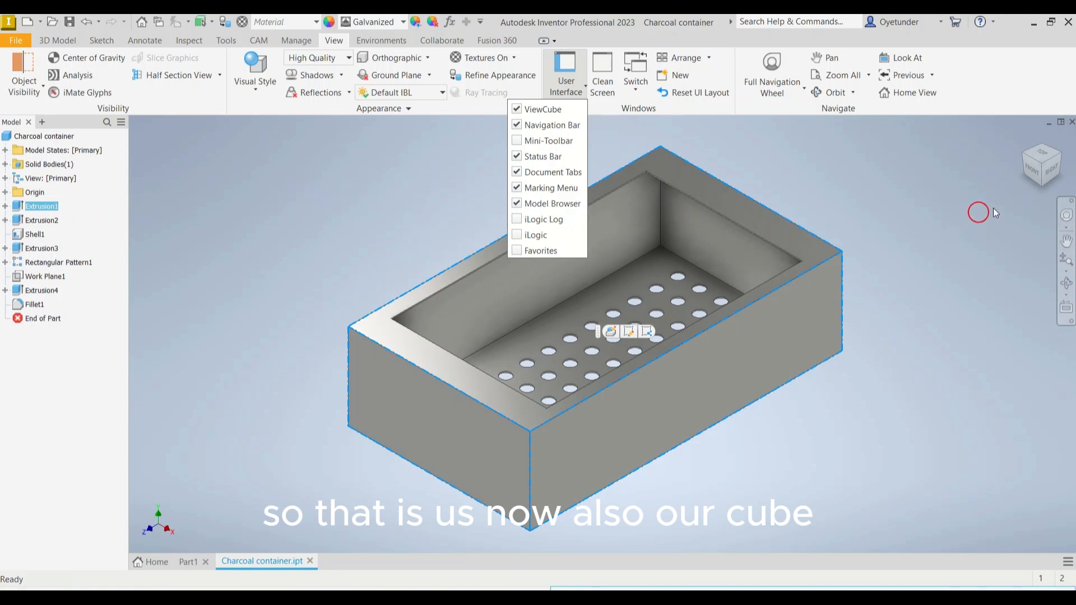
Examine the container's front, right and back faces and several isometric corner views using the ViewCube.
click(1061, 157)
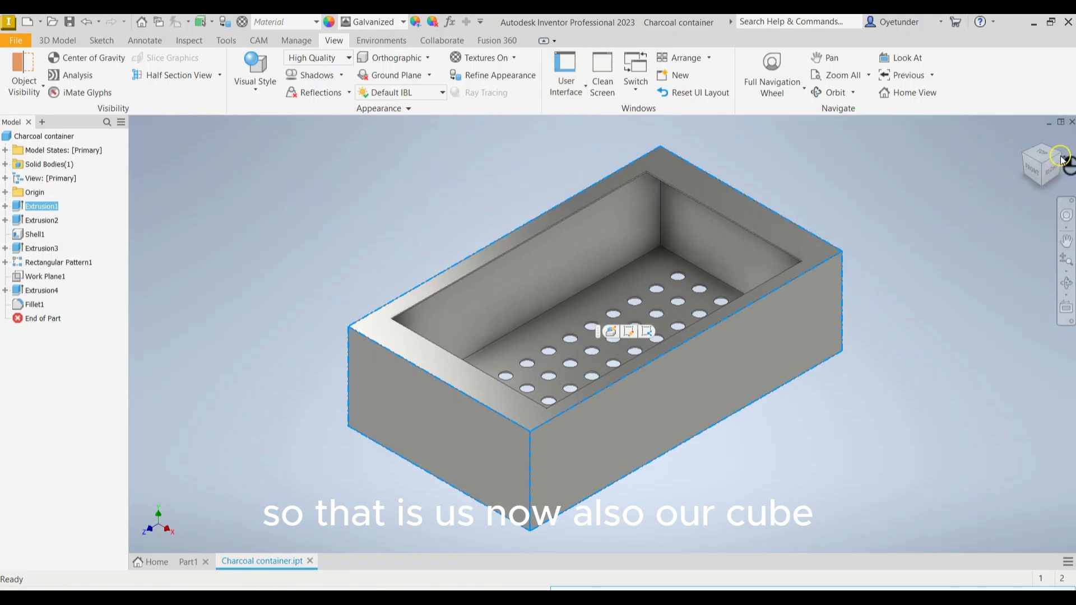
click(1036, 172)
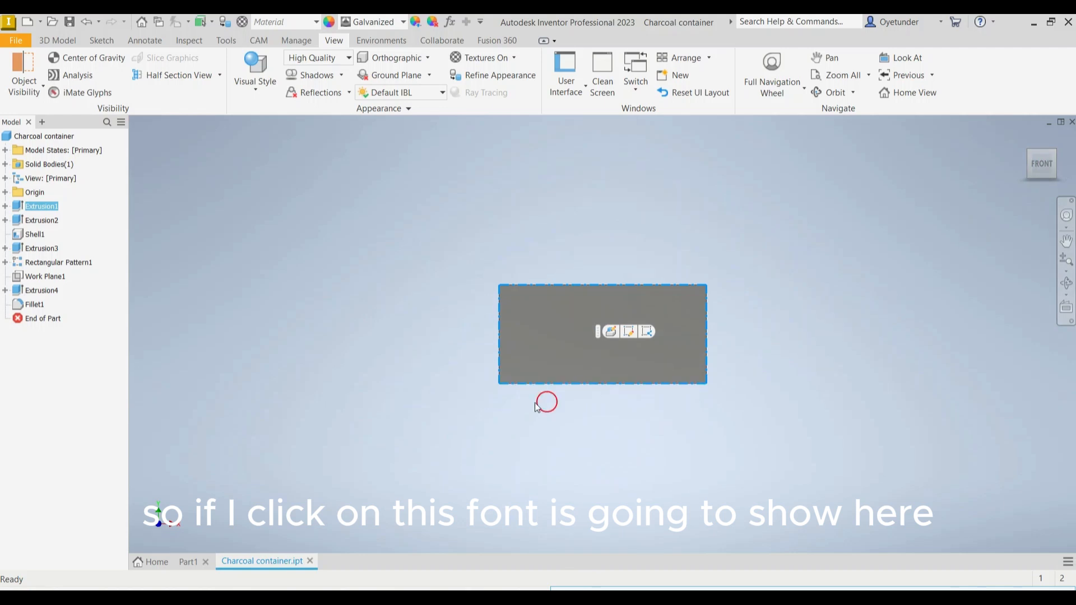
click(1064, 149)
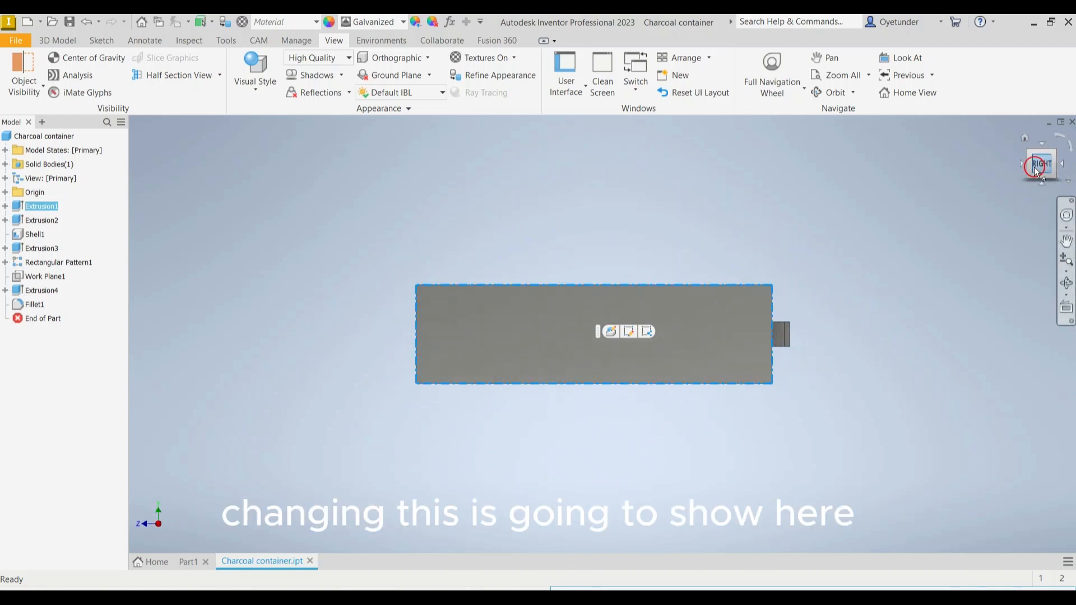
click(1065, 165)
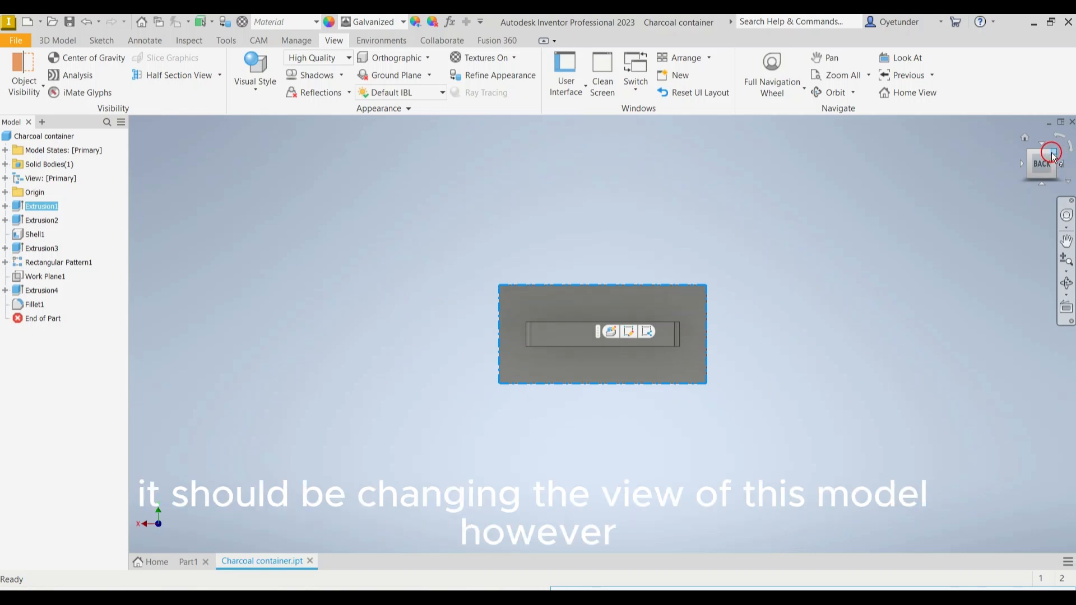
click(1053, 154)
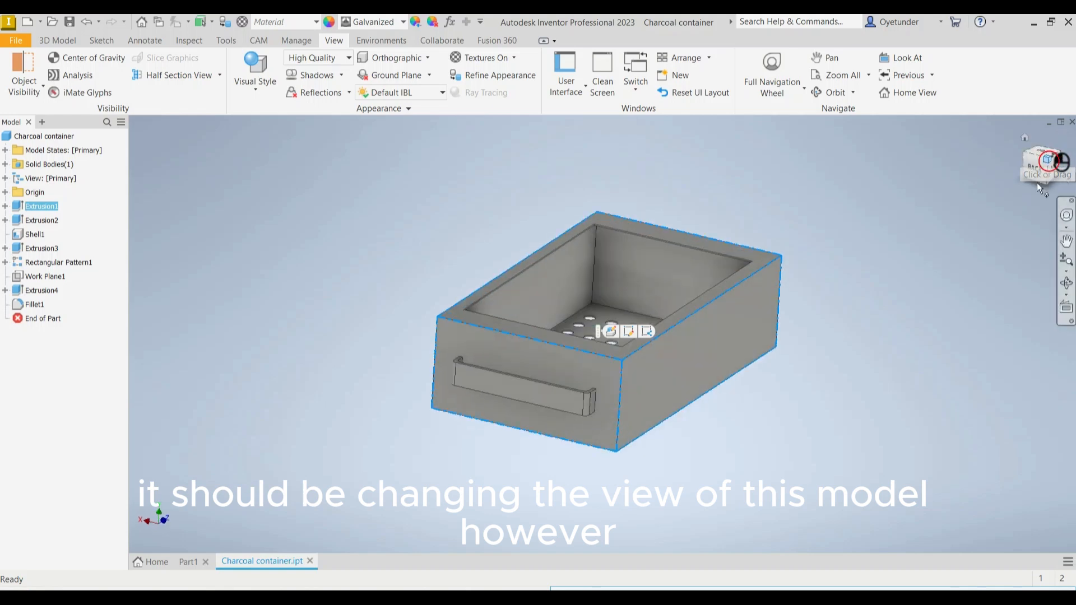
click(1025, 155)
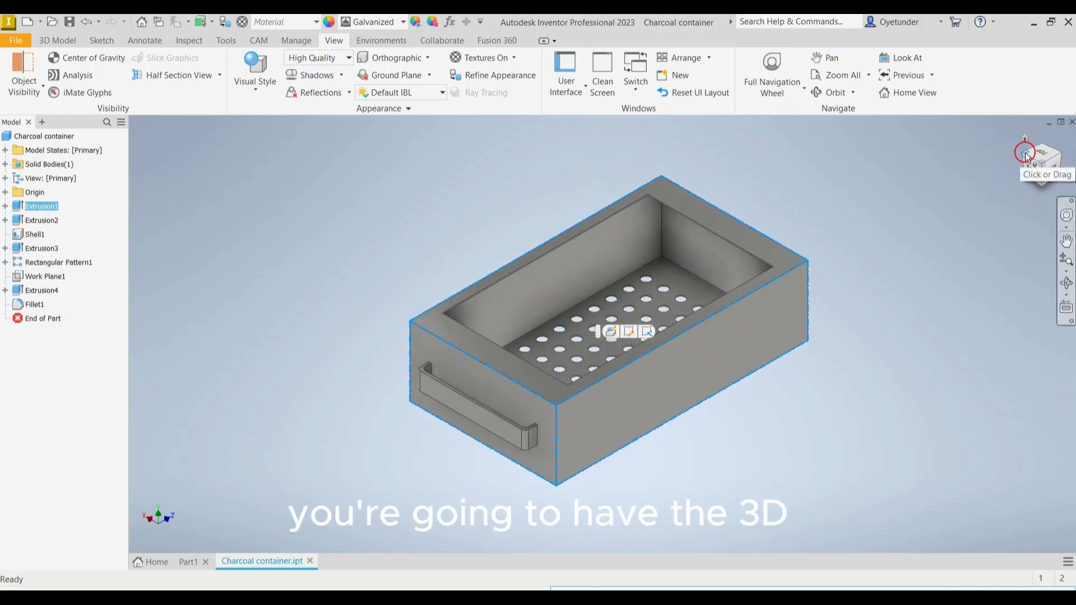
click(1029, 158)
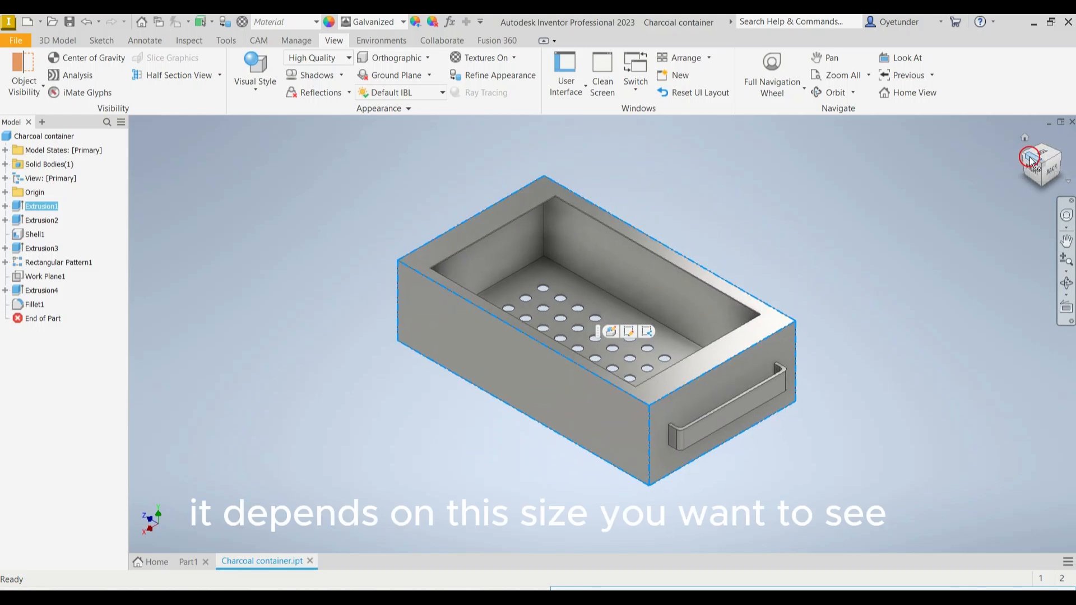
click(1025, 153)
click(1025, 155)
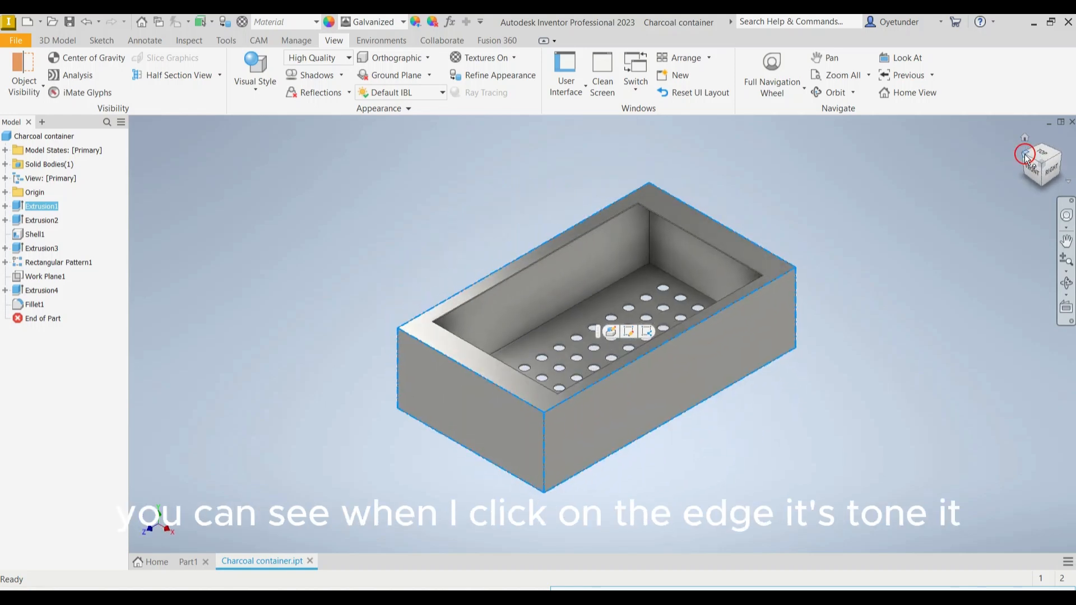
click(1013, 180)
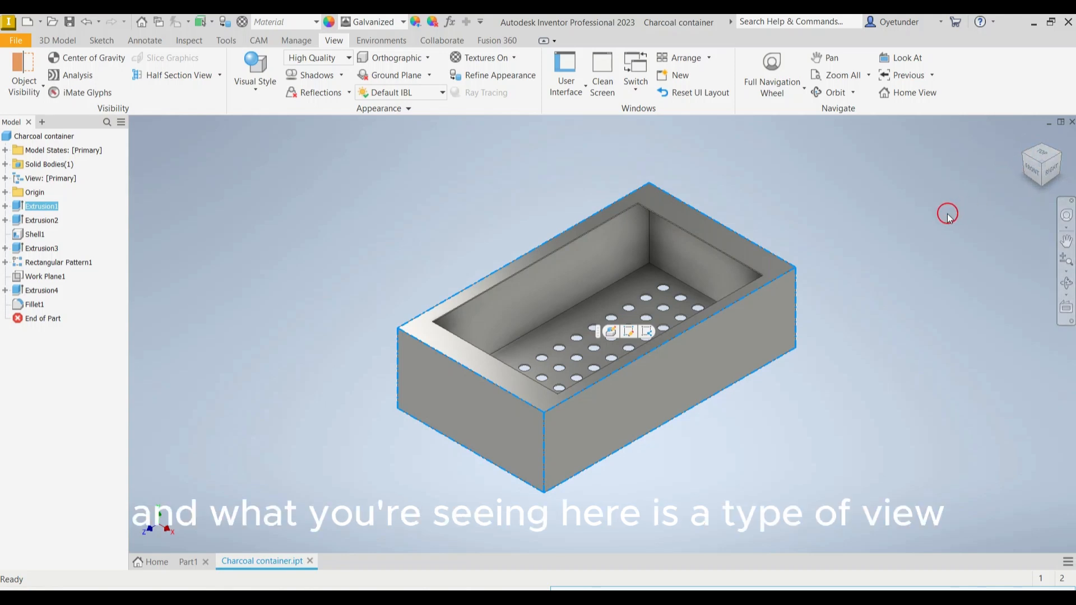
Switch the view projection to Perspective and finally to Perspective with Ortho Faces.
mouse_move(1042, 205)
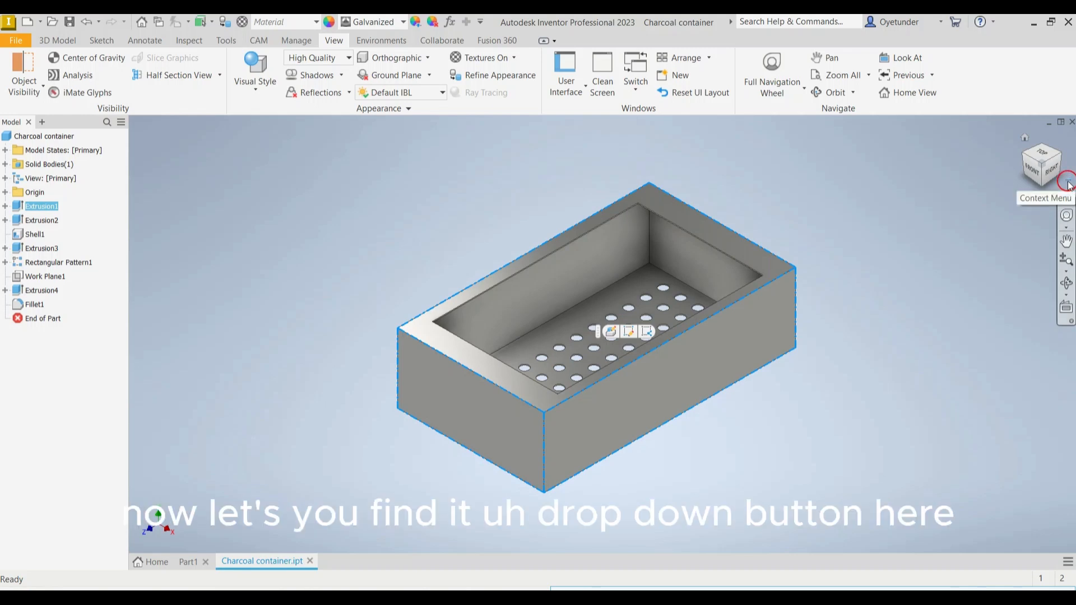
click(1070, 185)
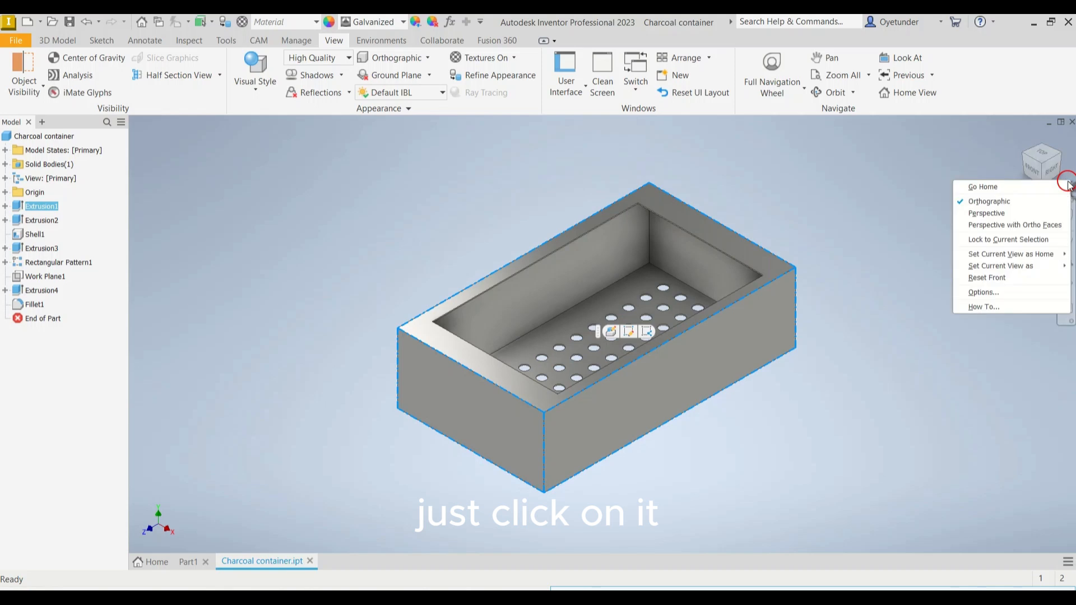
click(978, 214)
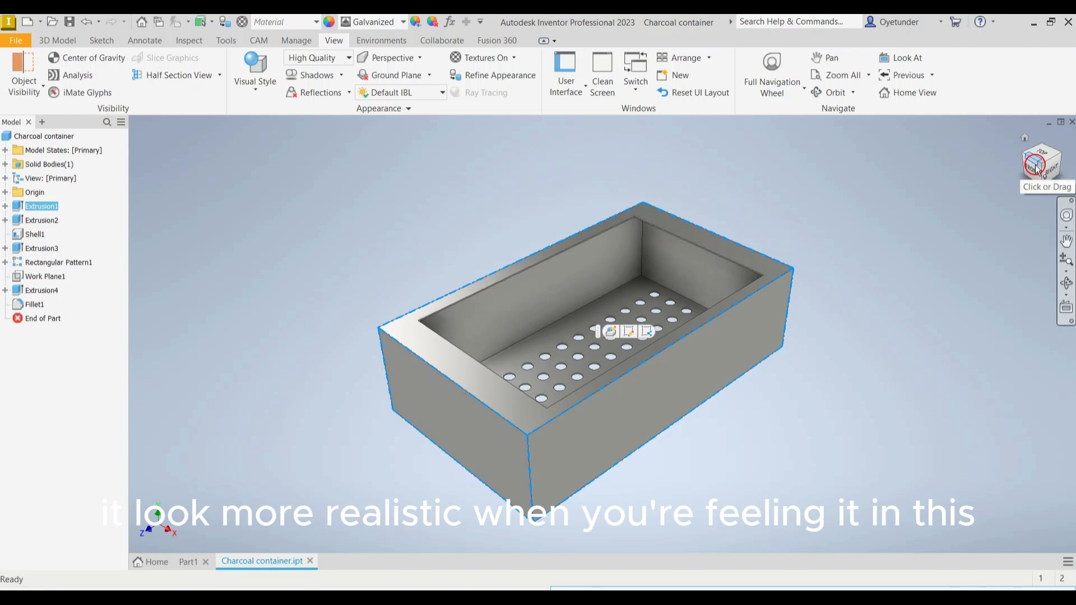
right_click(1065, 179)
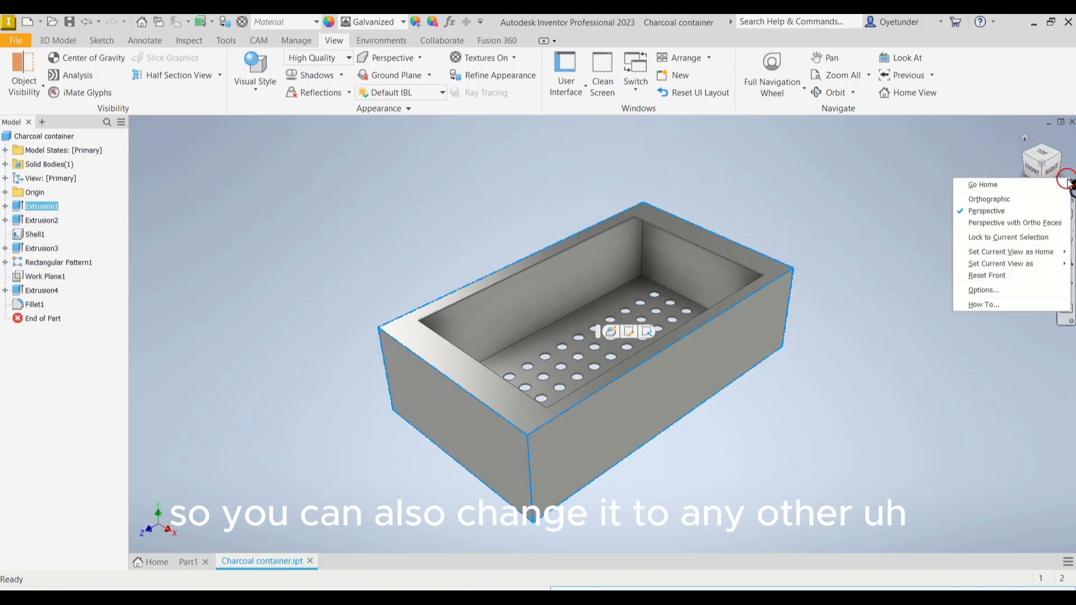
click(1021, 223)
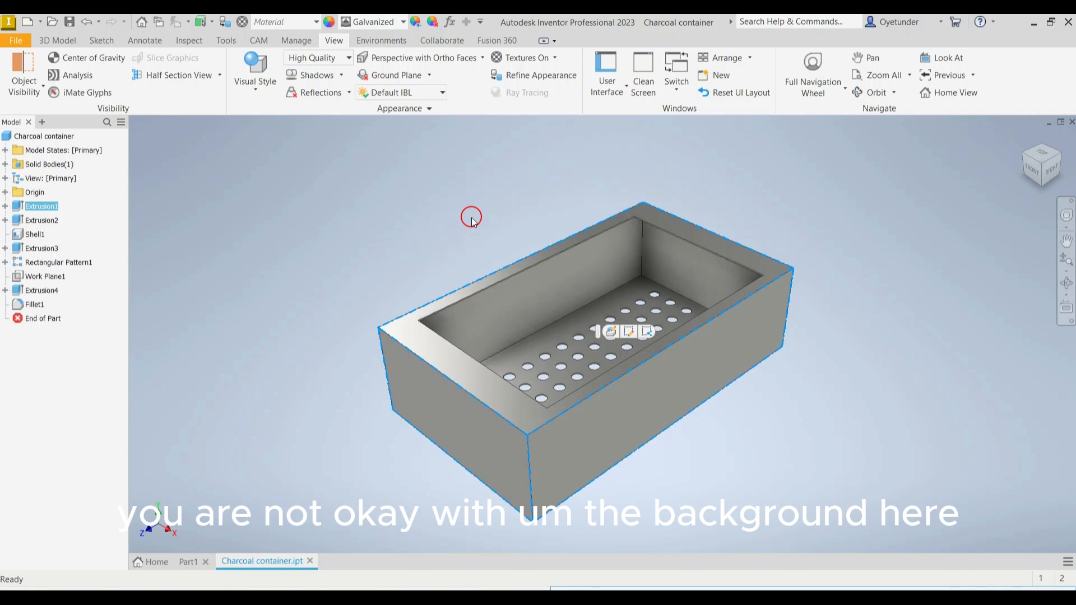
Preview the High Contrast, Deep Blue, Light, Millennium and Presentation in-canvas color schemes in the application options, and close them without applying.
click(307, 43)
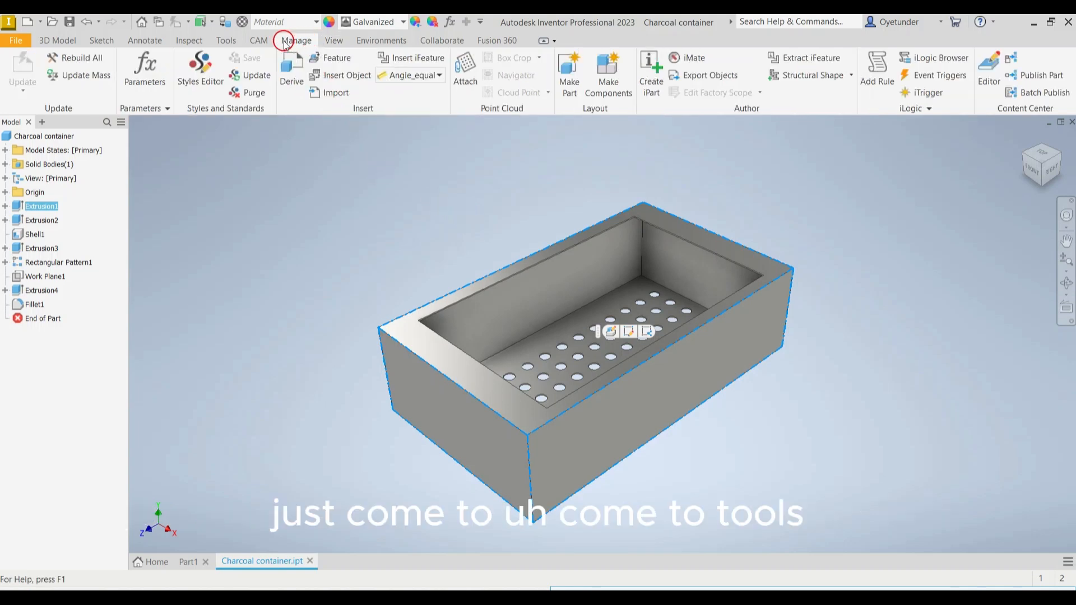
click(231, 42)
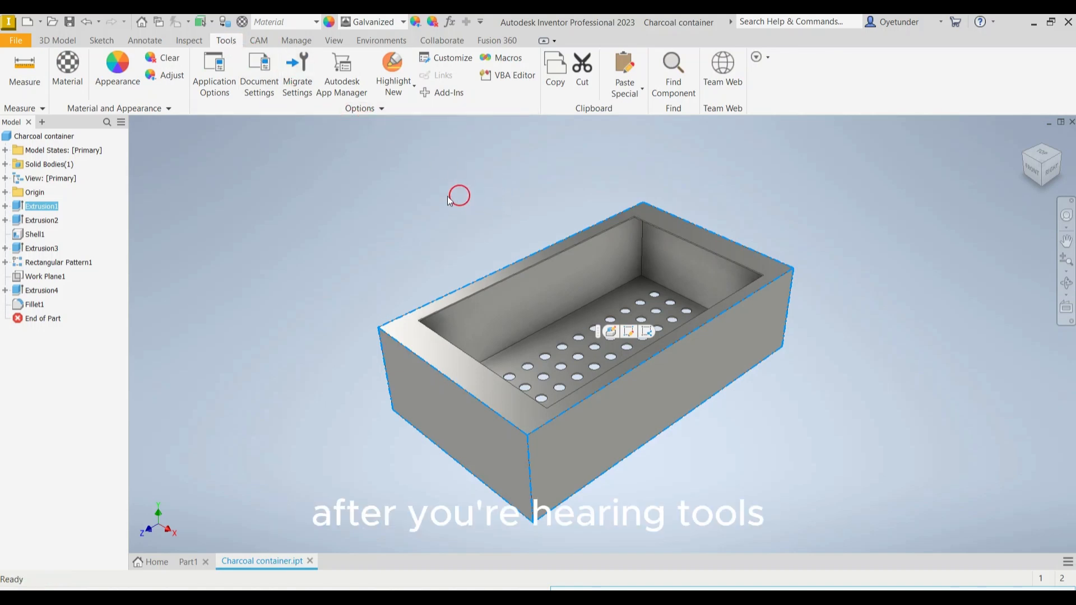
click(233, 88)
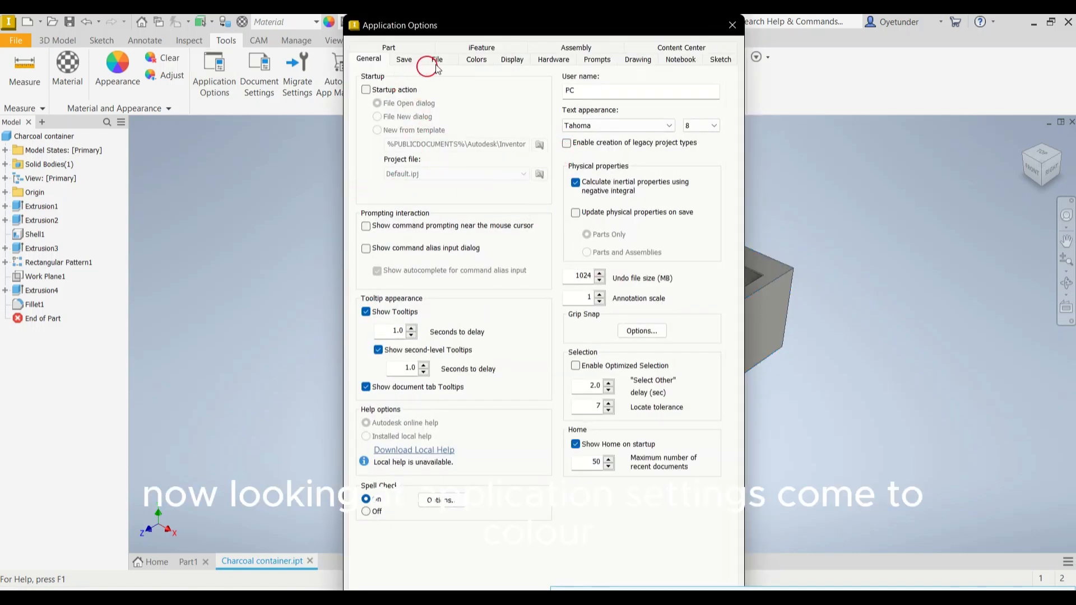
click(481, 62)
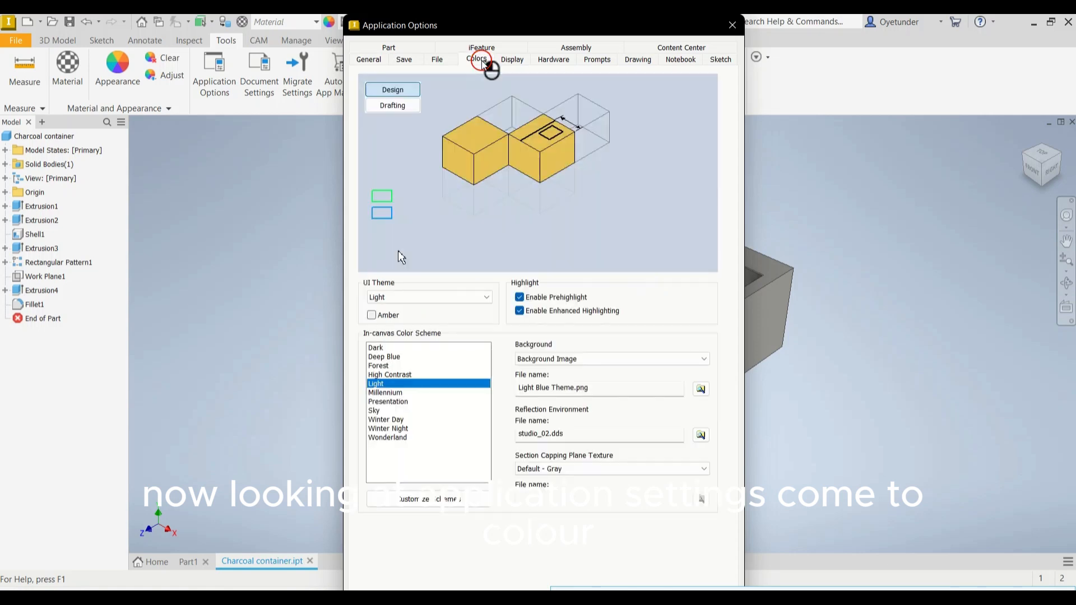
click(401, 375)
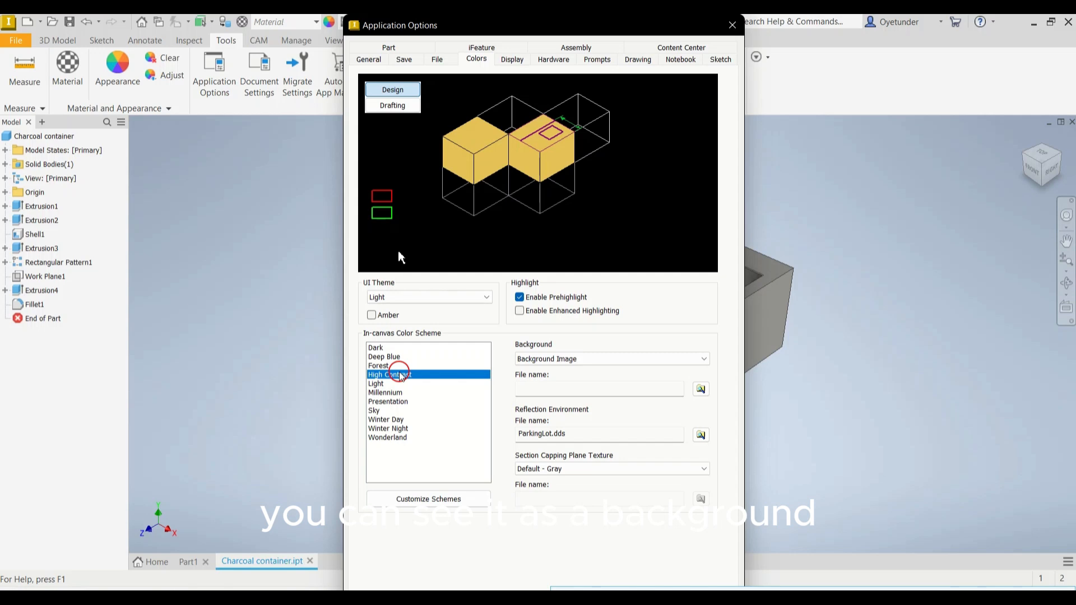
click(399, 358)
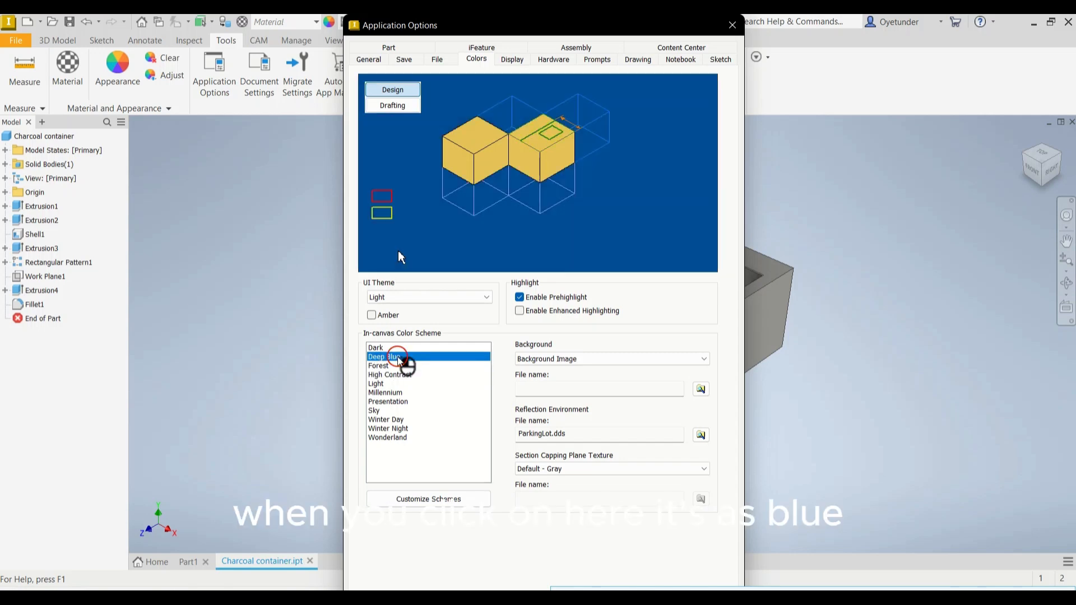
click(376, 384)
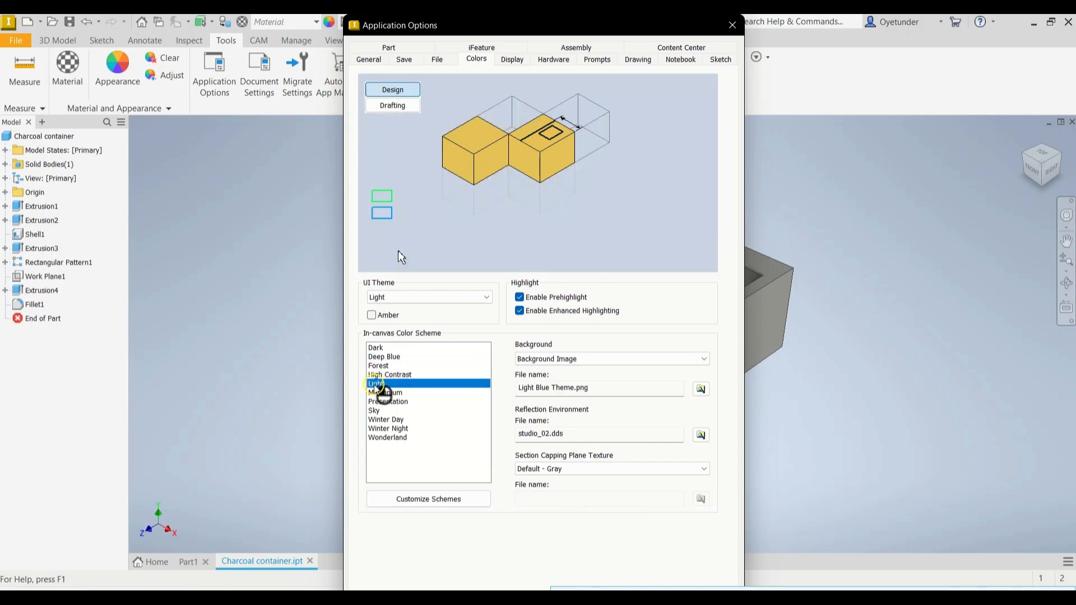
click(385, 393)
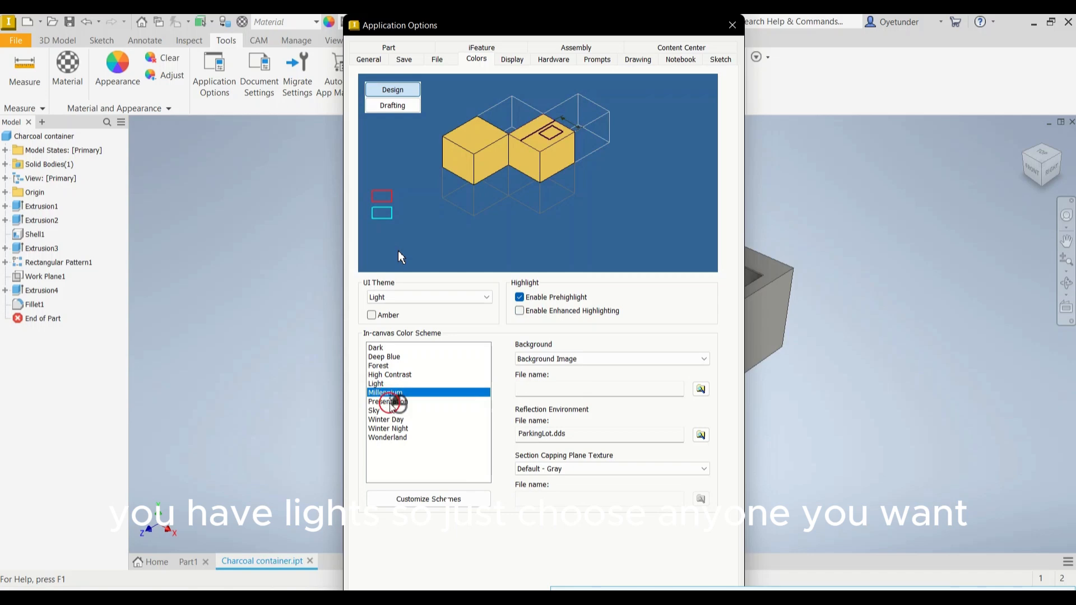
click(400, 403)
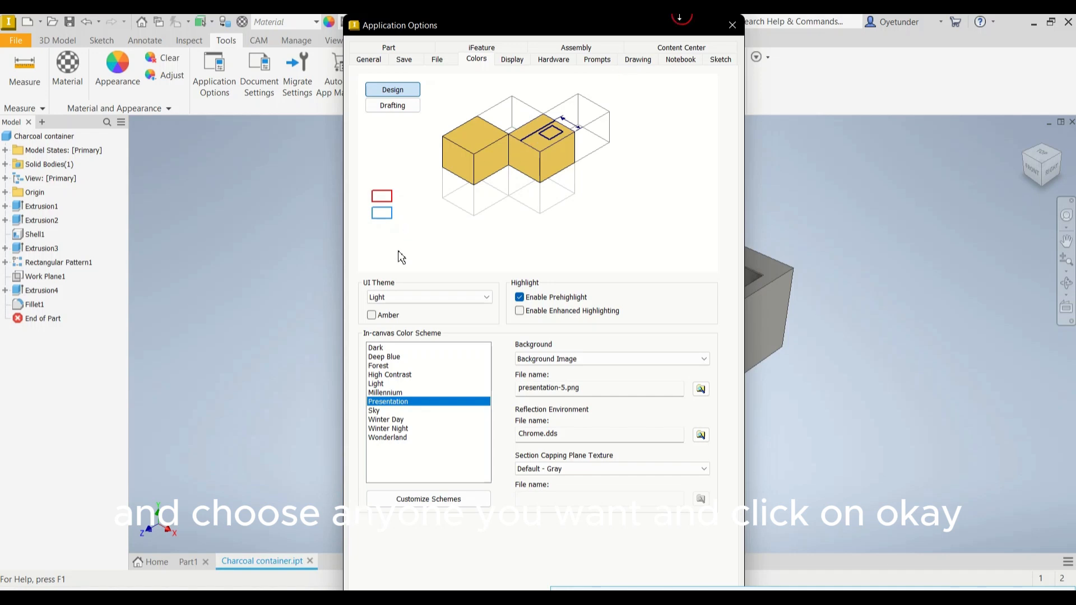
drag(651, 34, 445, 29)
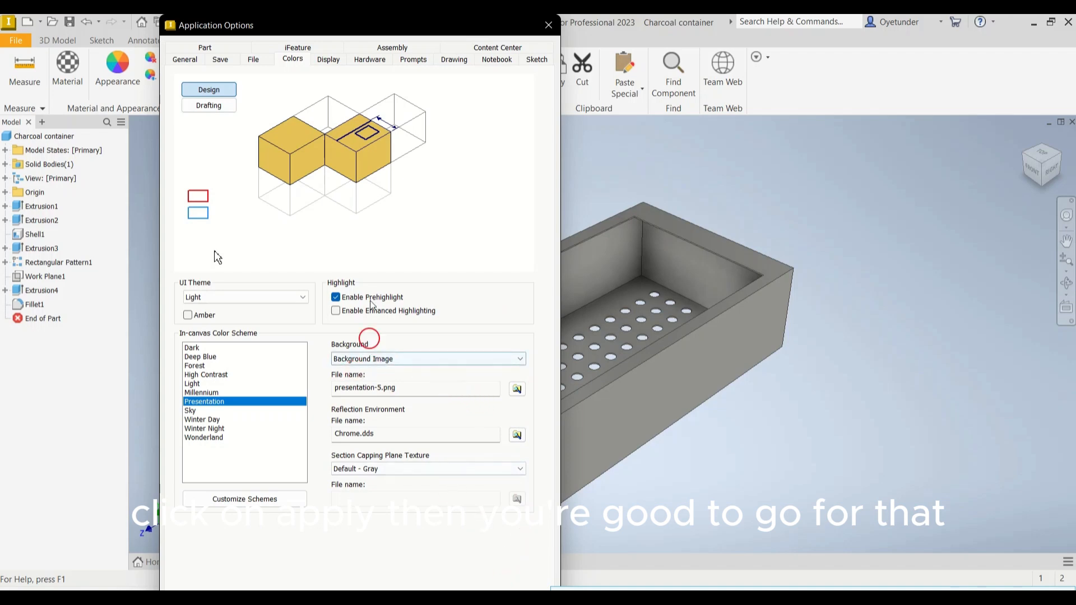
click(549, 25)
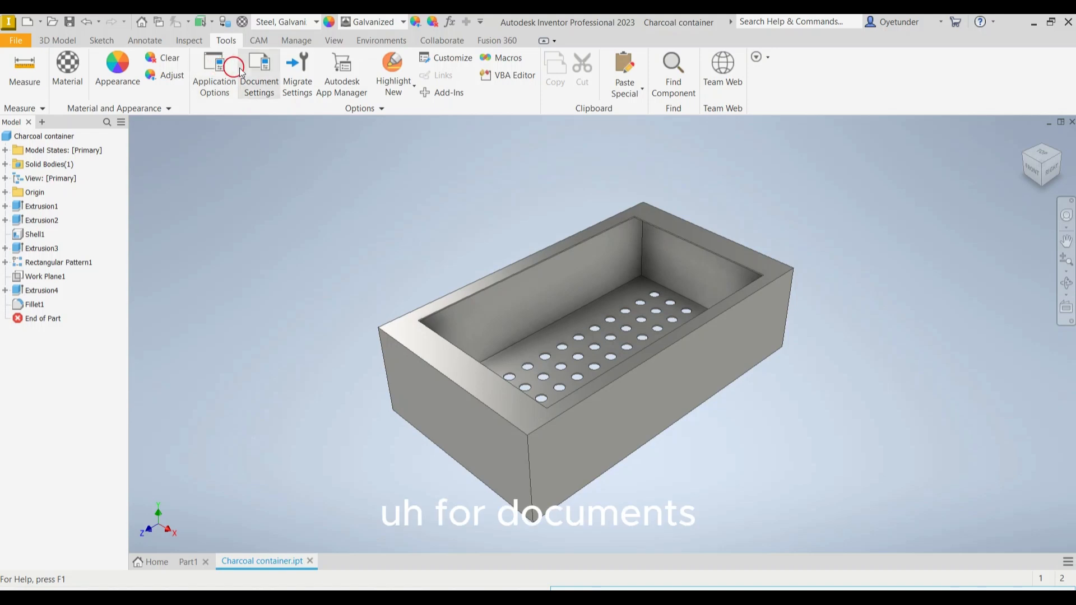
Set the document's length unit to millimeter, review its sketch settings, and apply the document settings.
click(264, 83)
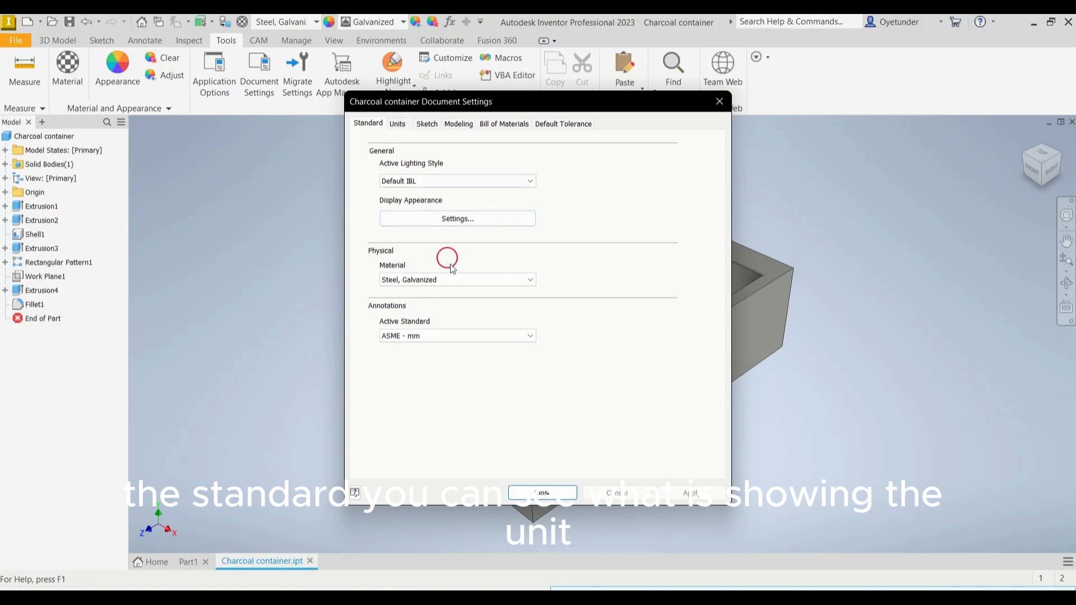
click(400, 125)
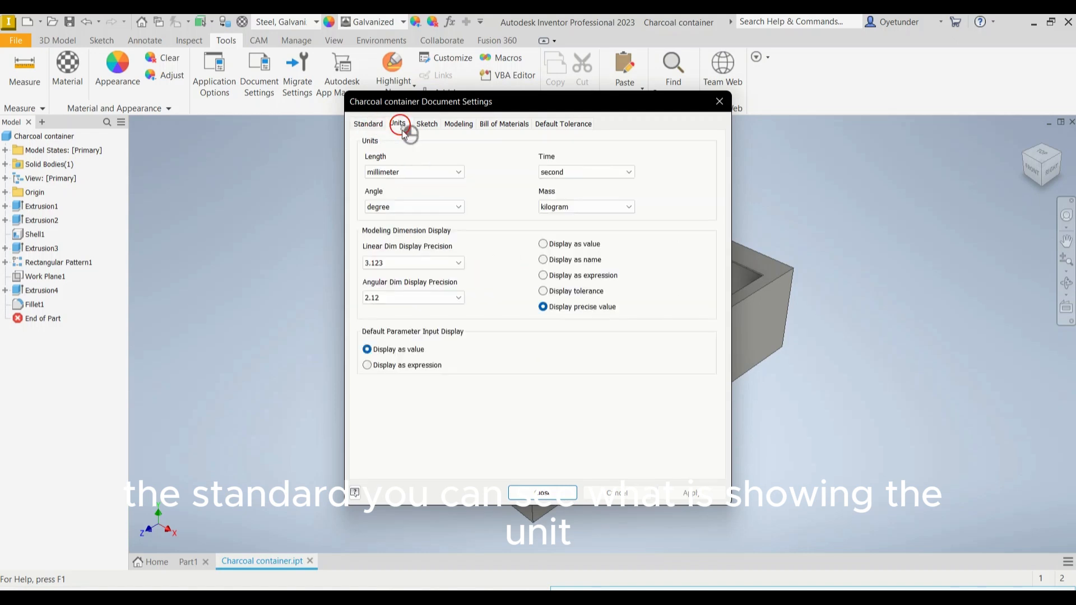
click(432, 170)
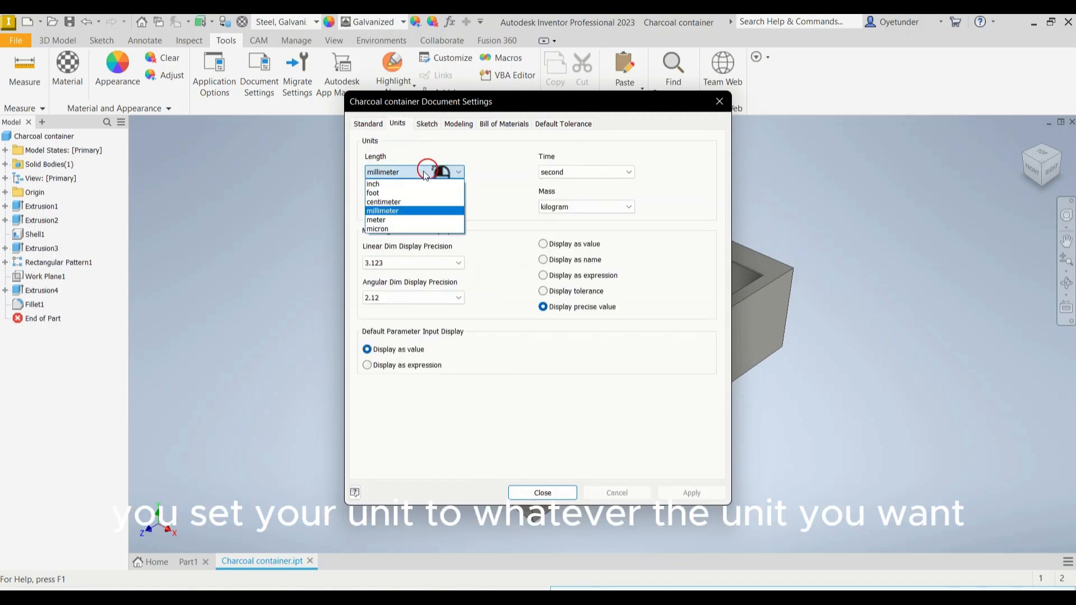
click(401, 215)
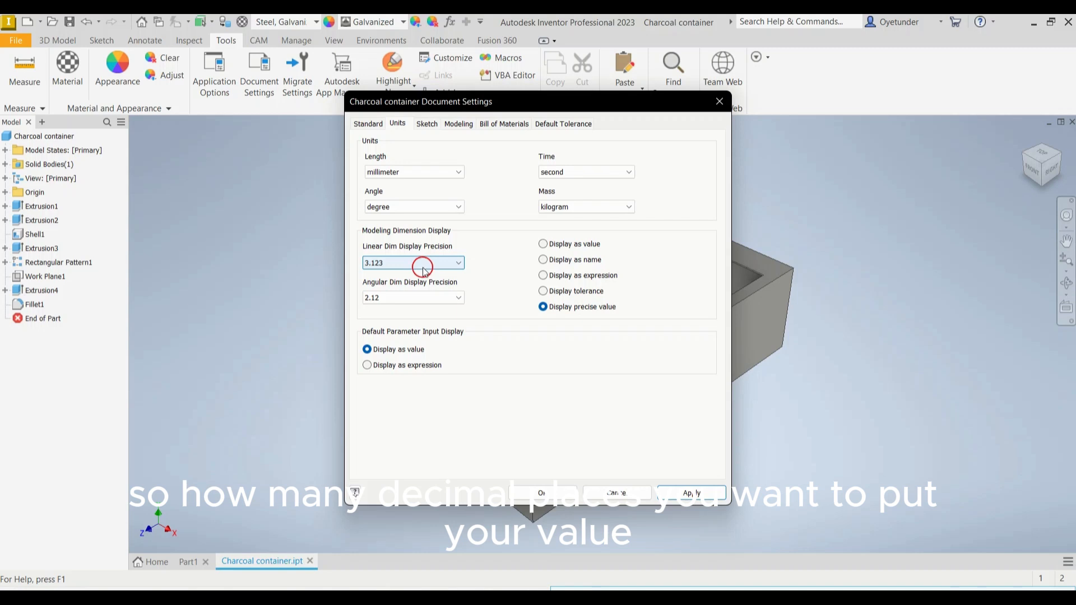
click(425, 128)
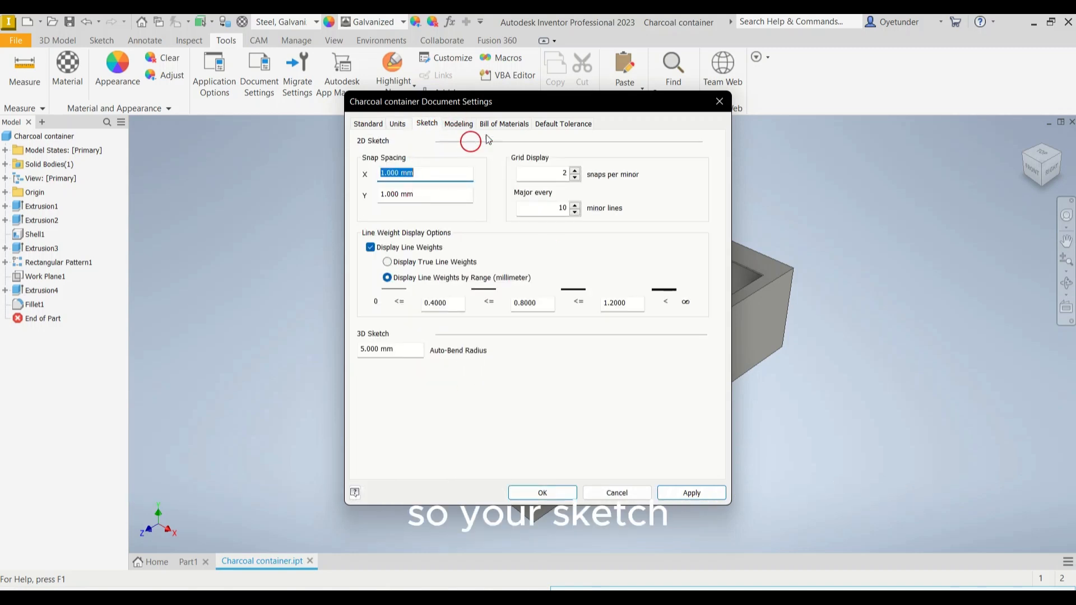
click(699, 492)
click(537, 491)
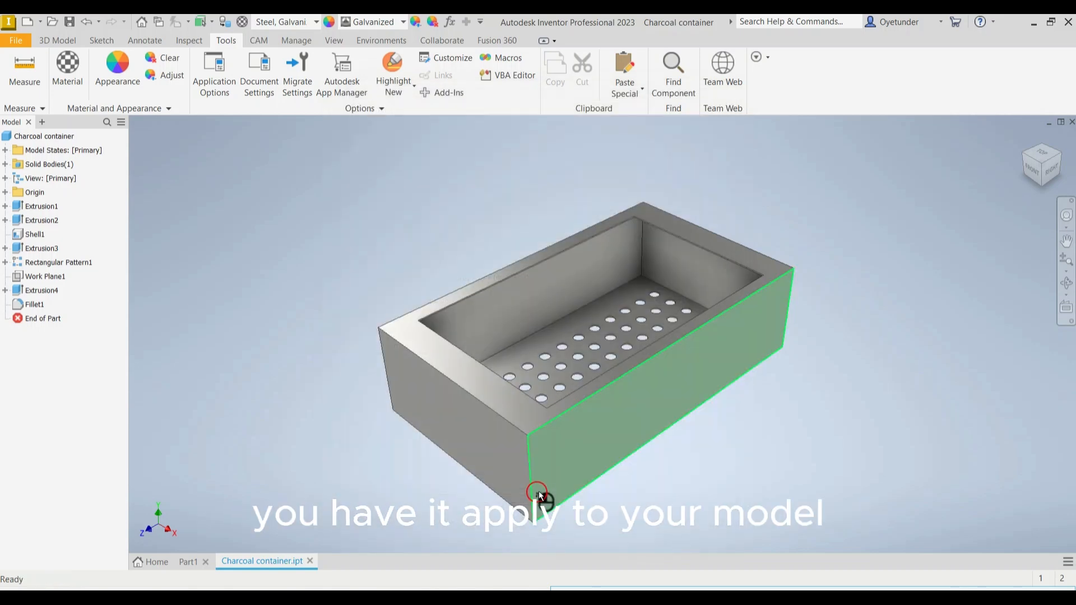
Replace the user name in the general application options with an identification number and apply the change.
click(224, 75)
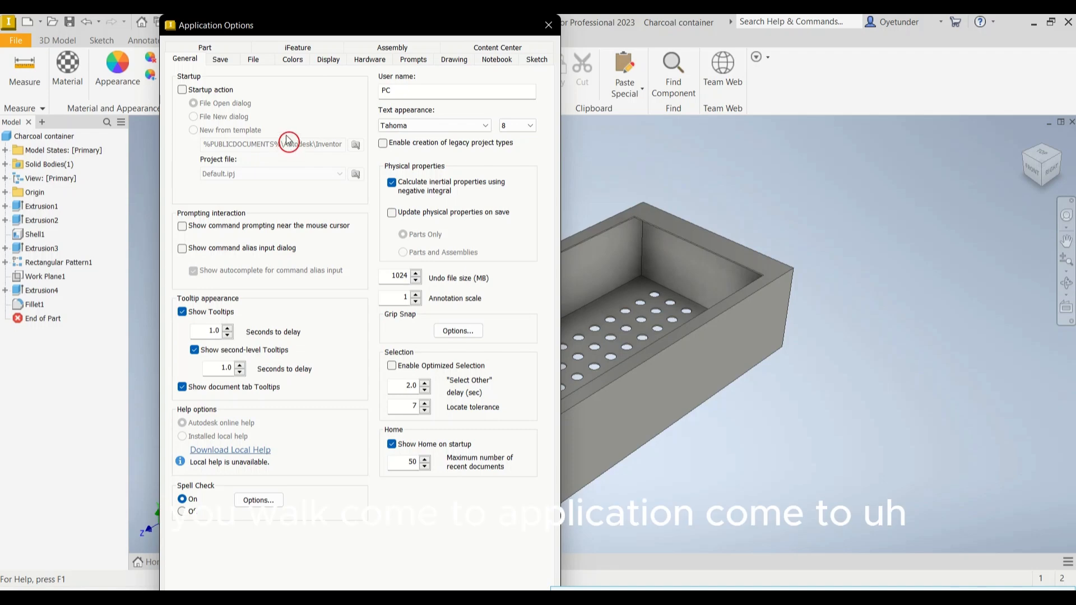
click(222, 59)
click(250, 59)
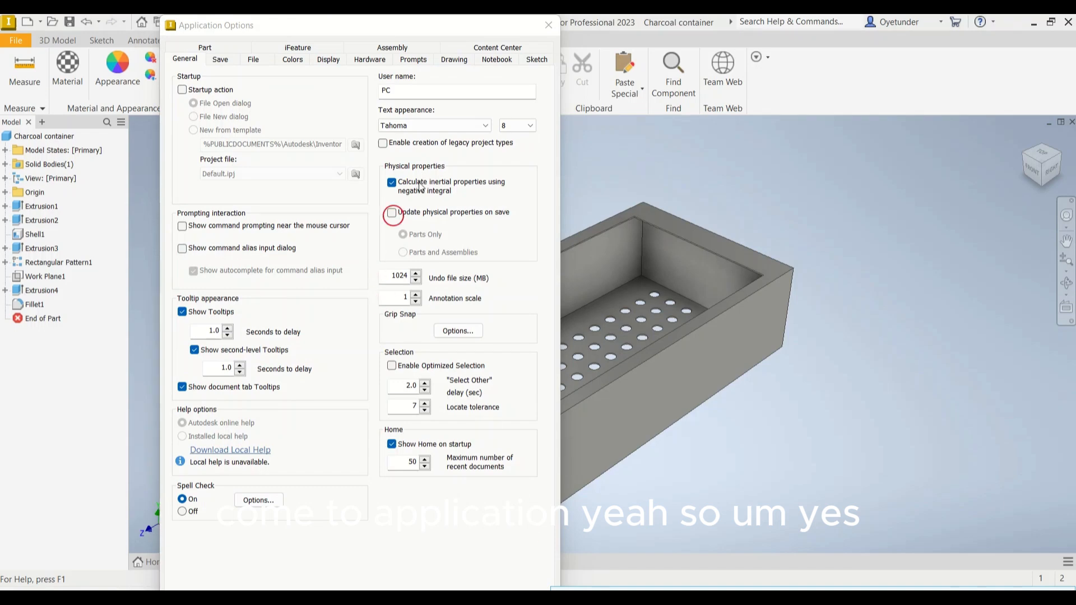
click(204, 48)
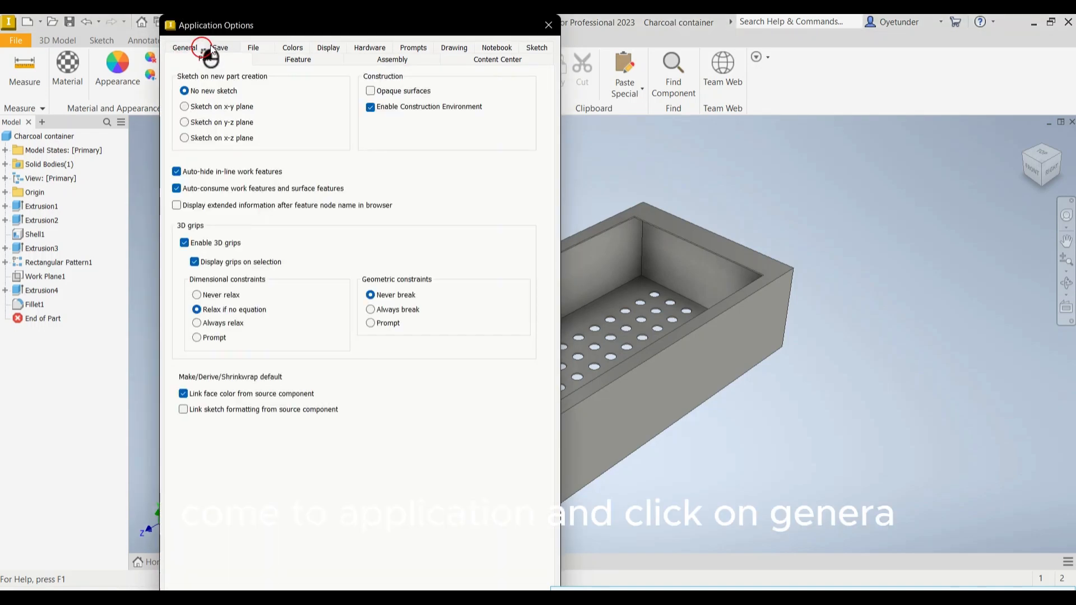
click(183, 51)
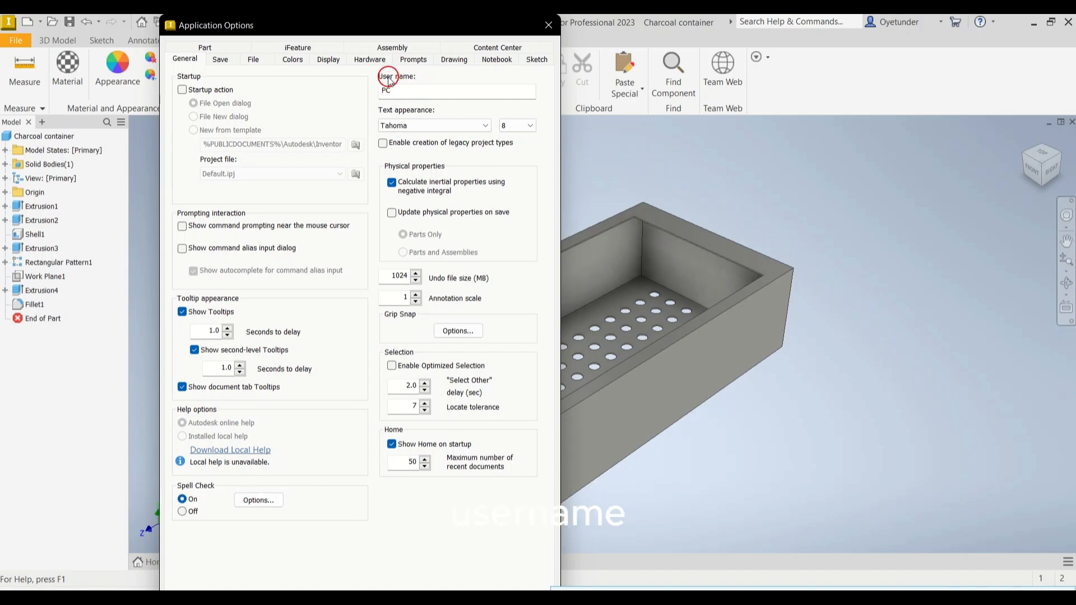
click(409, 90)
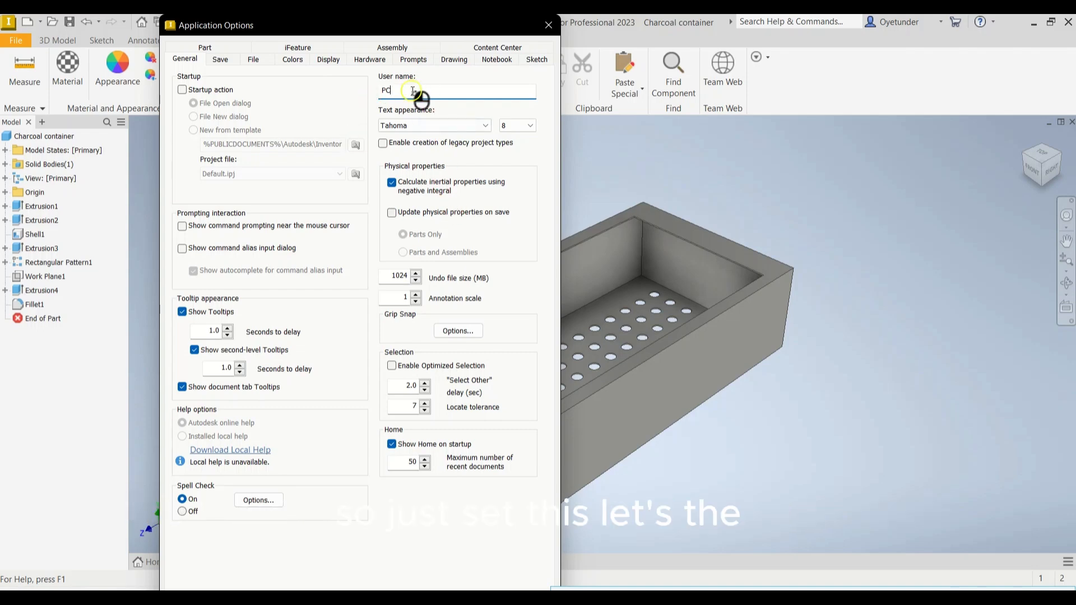
click(413, 91)
key(BackSpace)
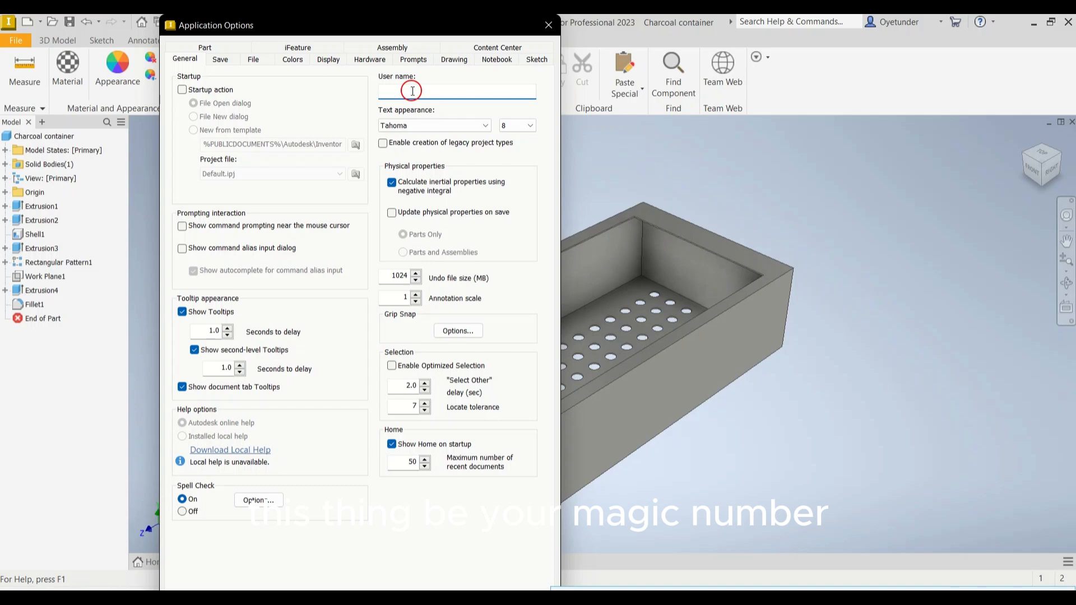
text(12335)
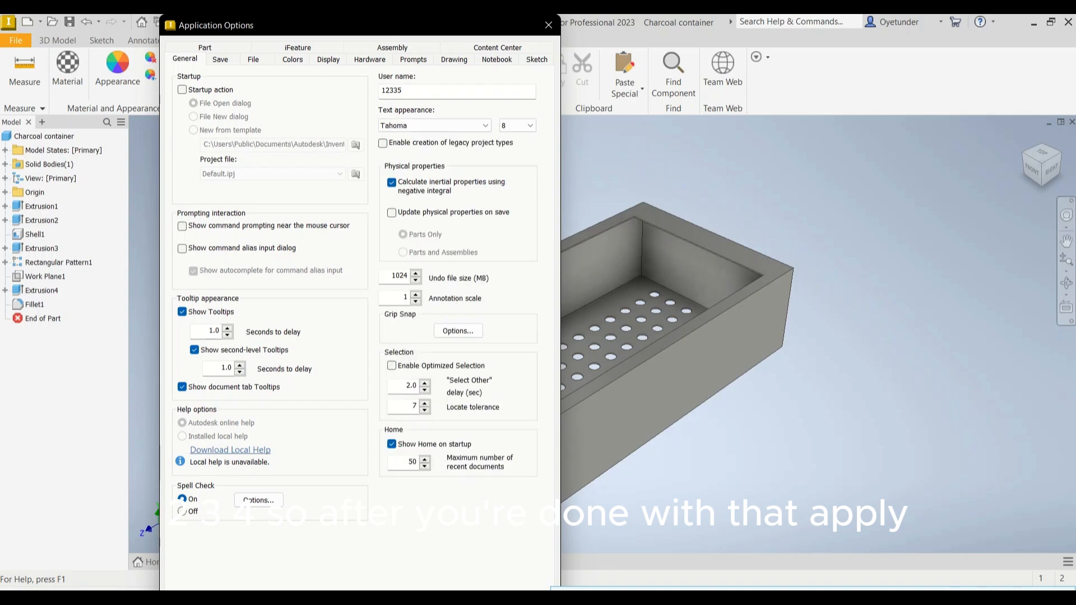
click(416, 597)
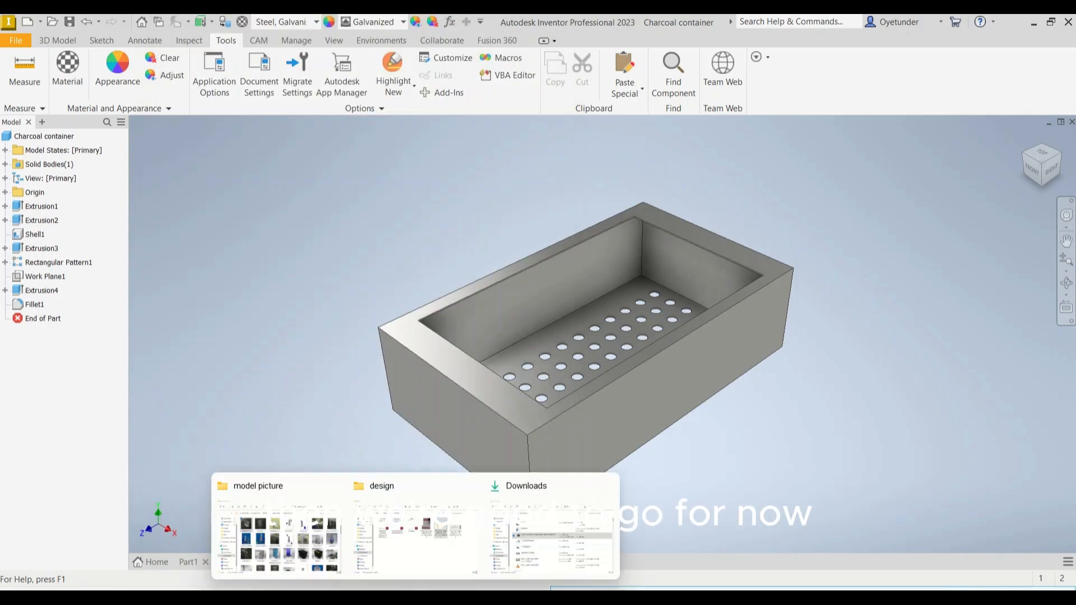